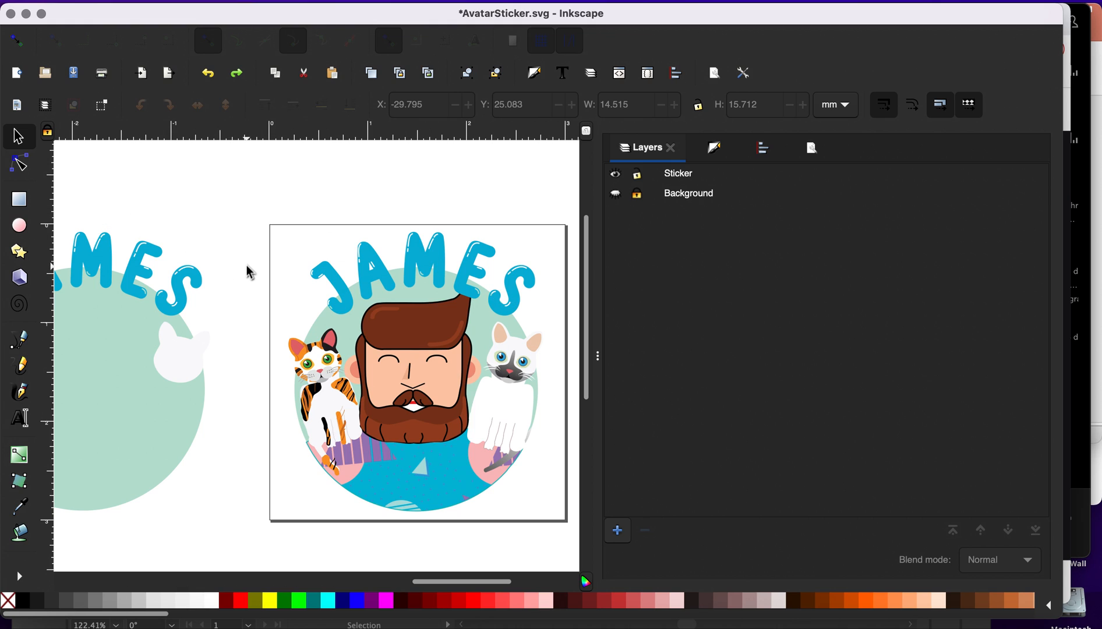
Step: Examine the finished avatar sticker on the page, including the lettering, the bearded man and both cats
scroll(475, 342, right, 3)
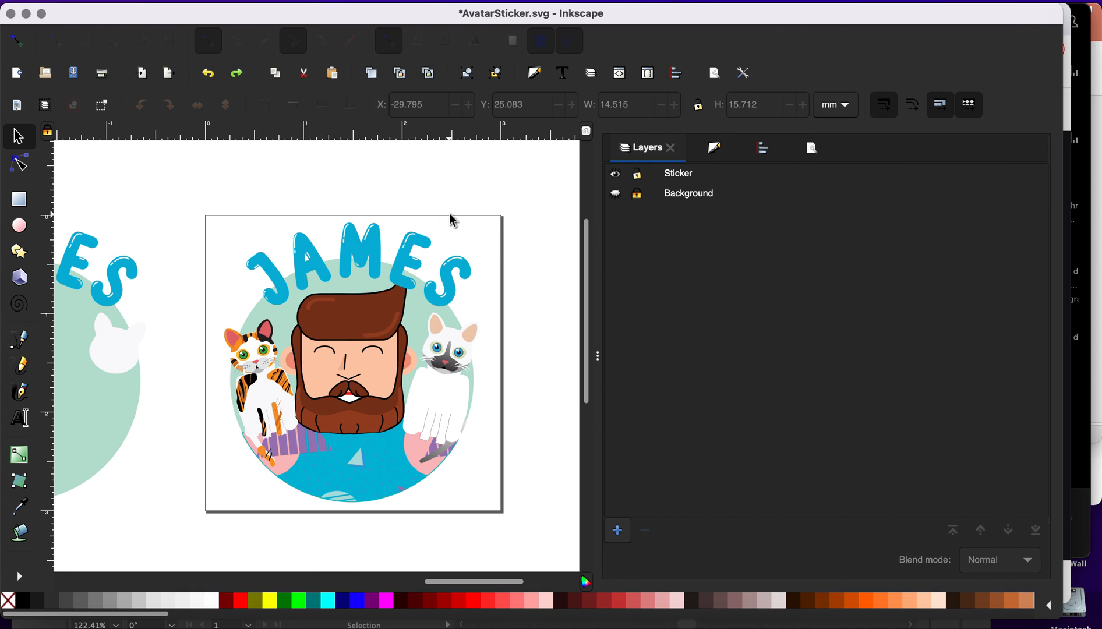
scroll(455, 246, left, 10)
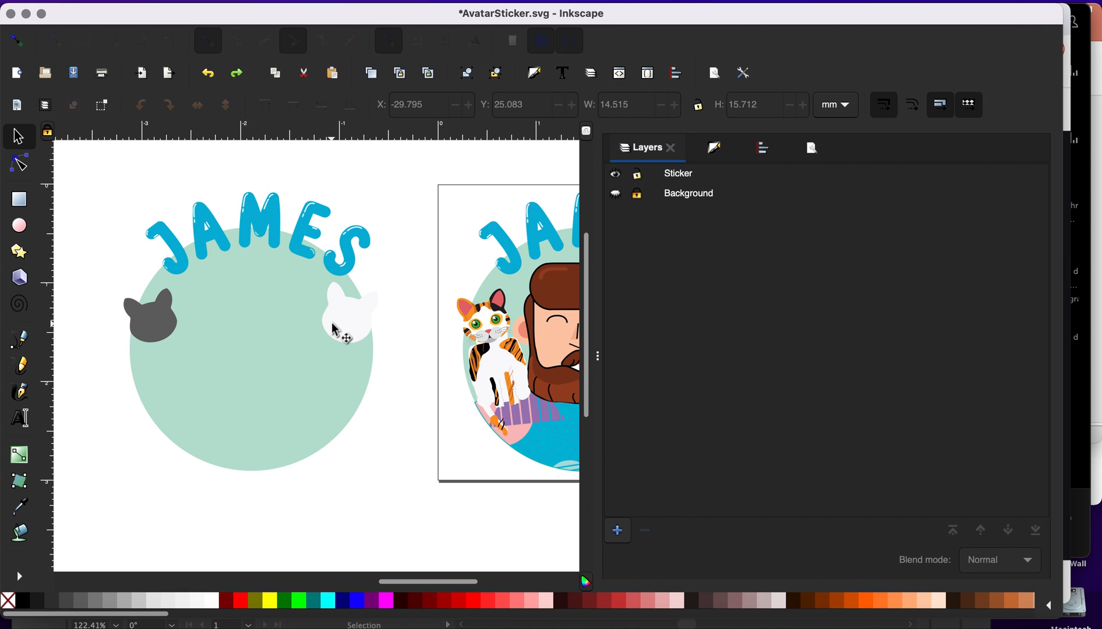
scroll(302, 379, right, 7)
scroll(302, 379, down, 3)
scroll(302, 378, up, 2)
scroll(302, 379, right, 3)
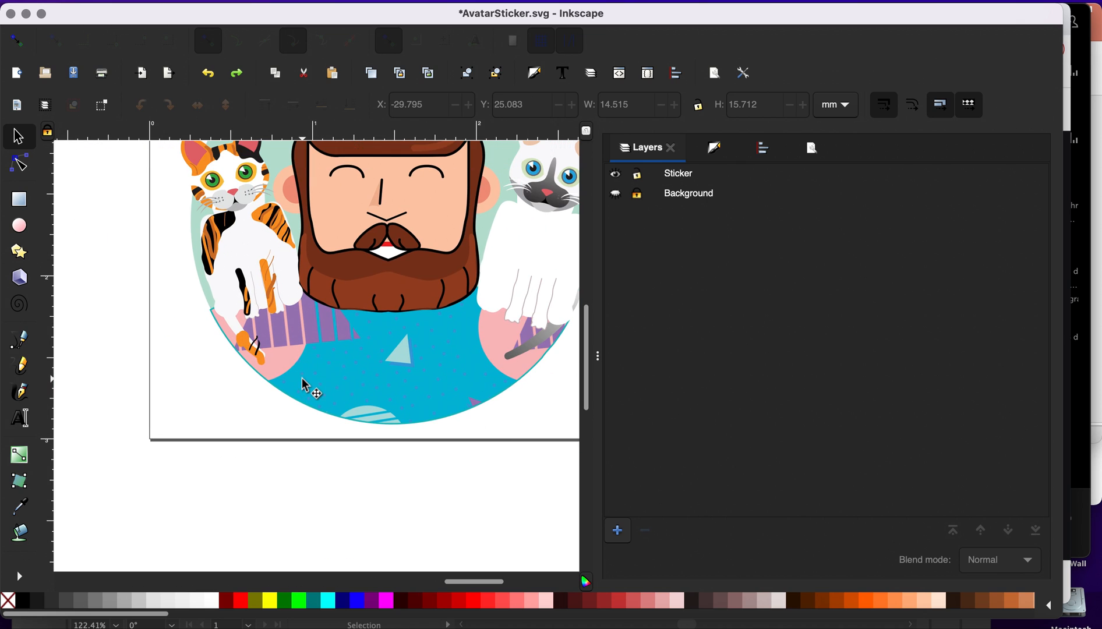
scroll(430, 271, up, 3)
scroll(431, 271, right, 2)
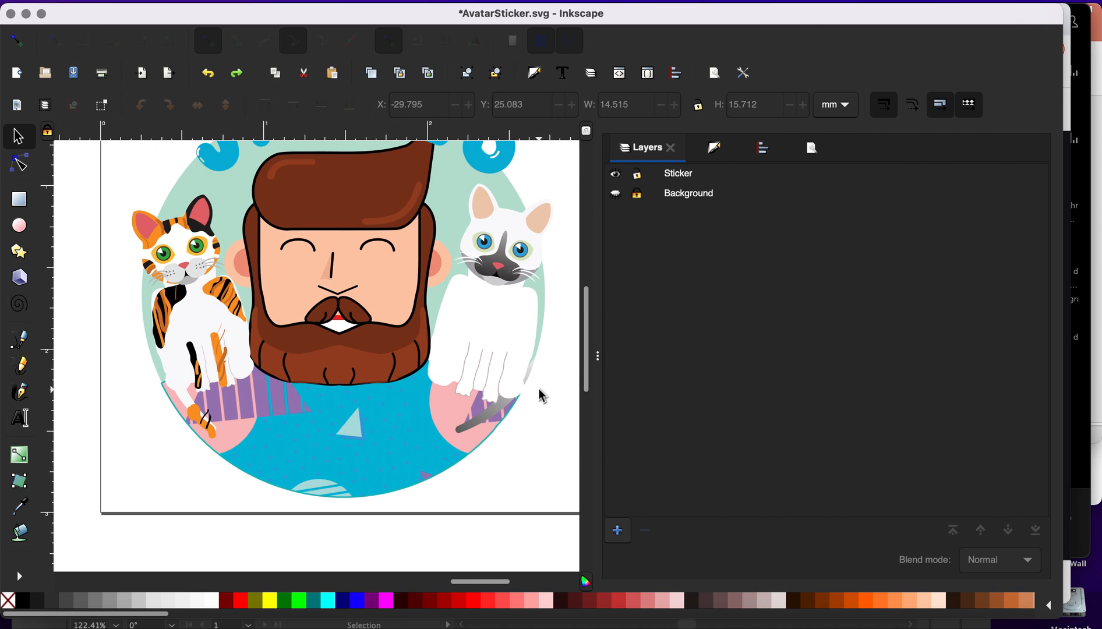
scroll(530, 404, up, 4)
scroll(530, 404, right, 2)
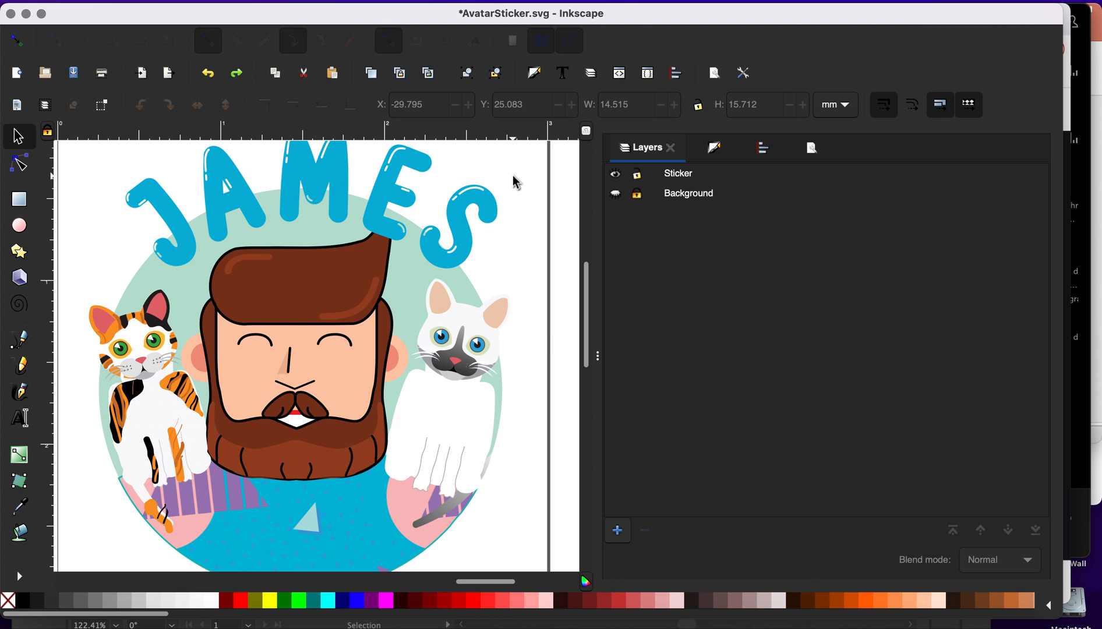
scroll(435, 155, left, 3)
scroll(435, 155, up, 2)
scroll(208, 315, down, 6)
scroll(209, 315, right, 1)
scroll(210, 317, right, 2)
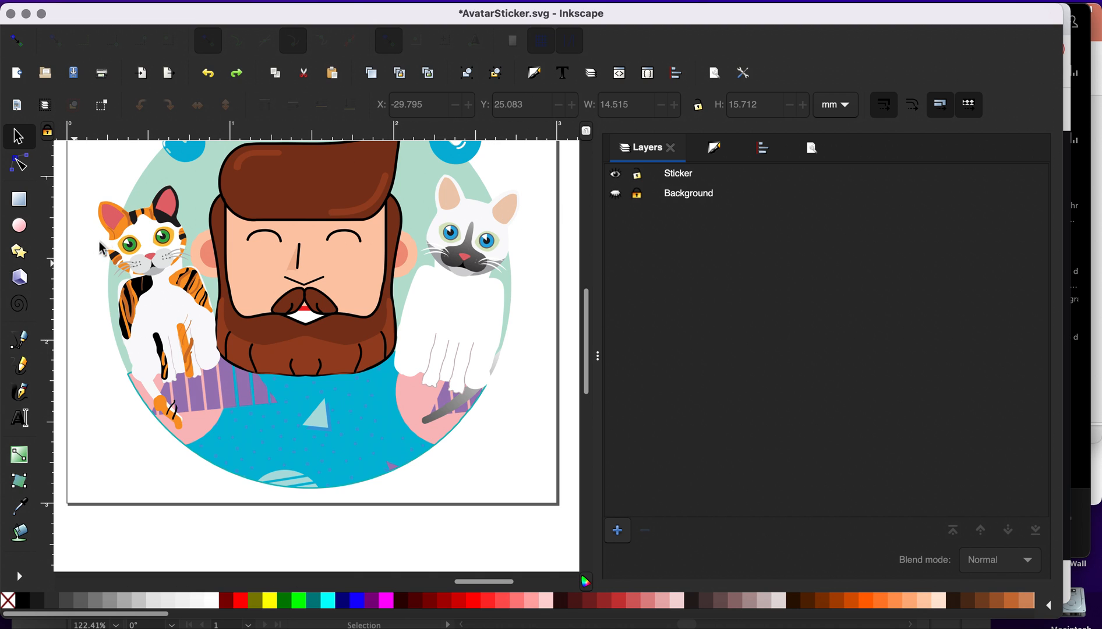
scroll(163, 297, up, 10)
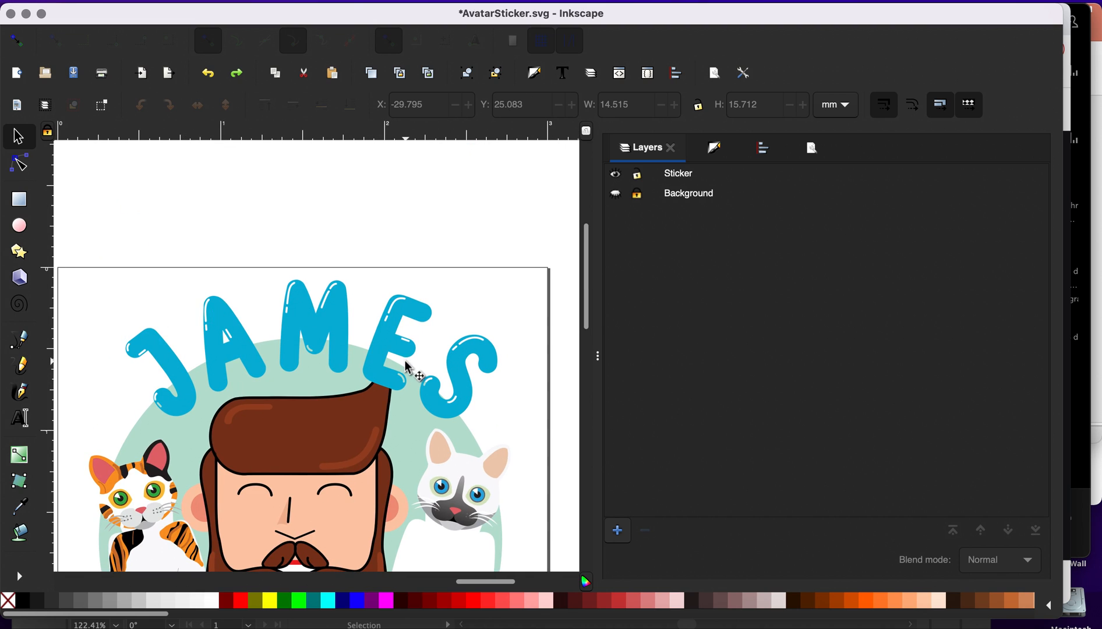
Step: Compare the plain silhouette copy beside the page with the full sticker artwork
scroll(402, 367, left, 10)
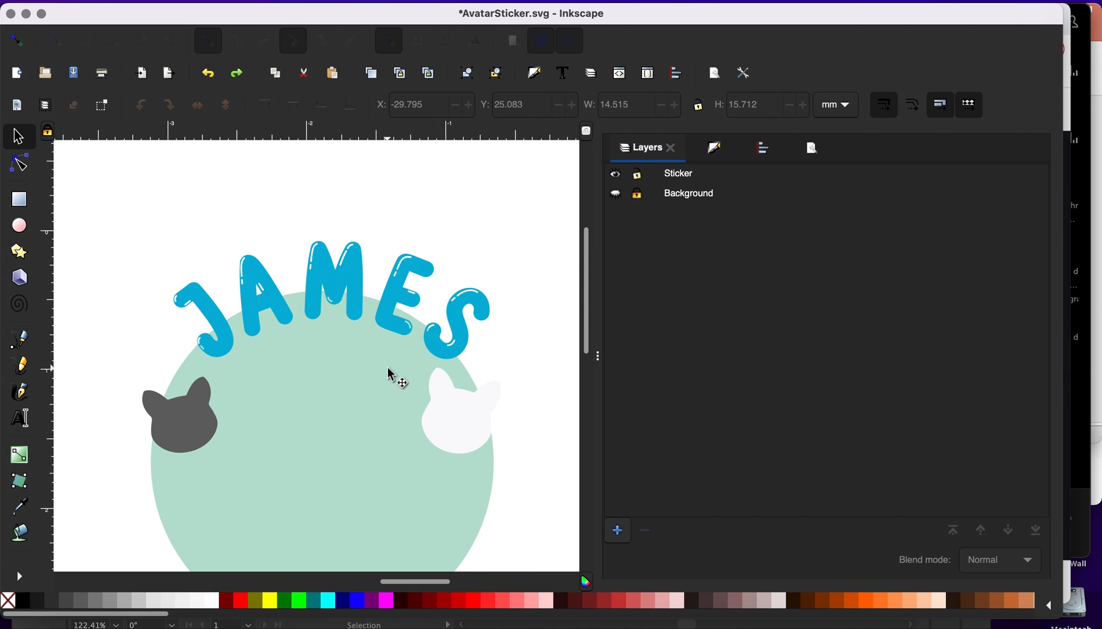
scroll(409, 402, right, 4)
scroll(409, 401, down, 3)
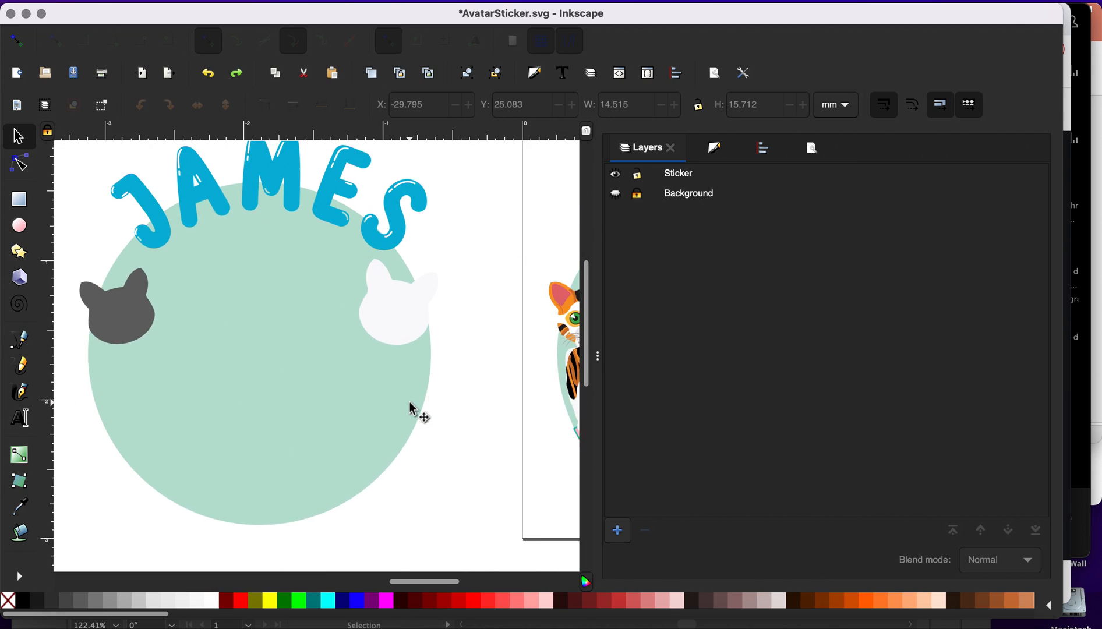
scroll(409, 401, left, 2)
scroll(300, 251, right, 6)
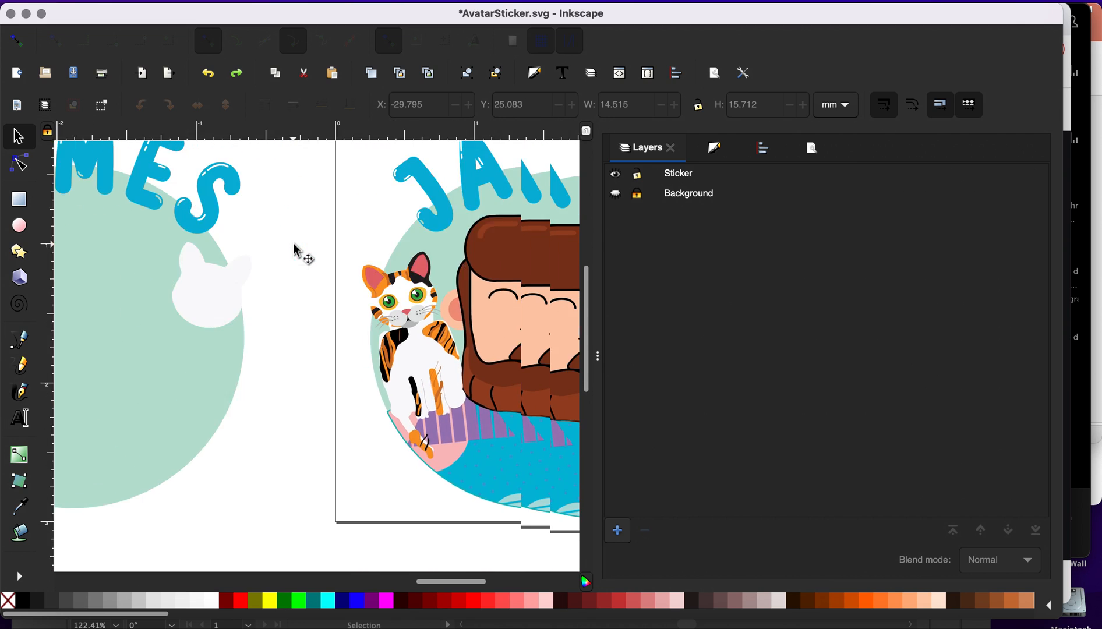
scroll(385, 239, left, 5)
scroll(381, 239, down, 1)
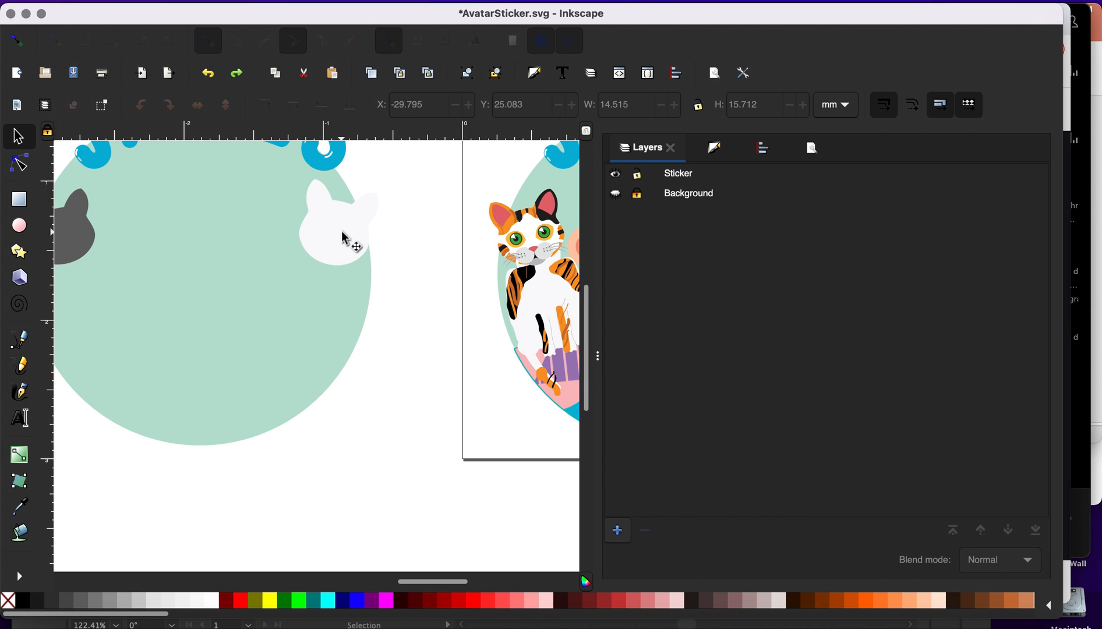
scroll(94, 256, up, 3)
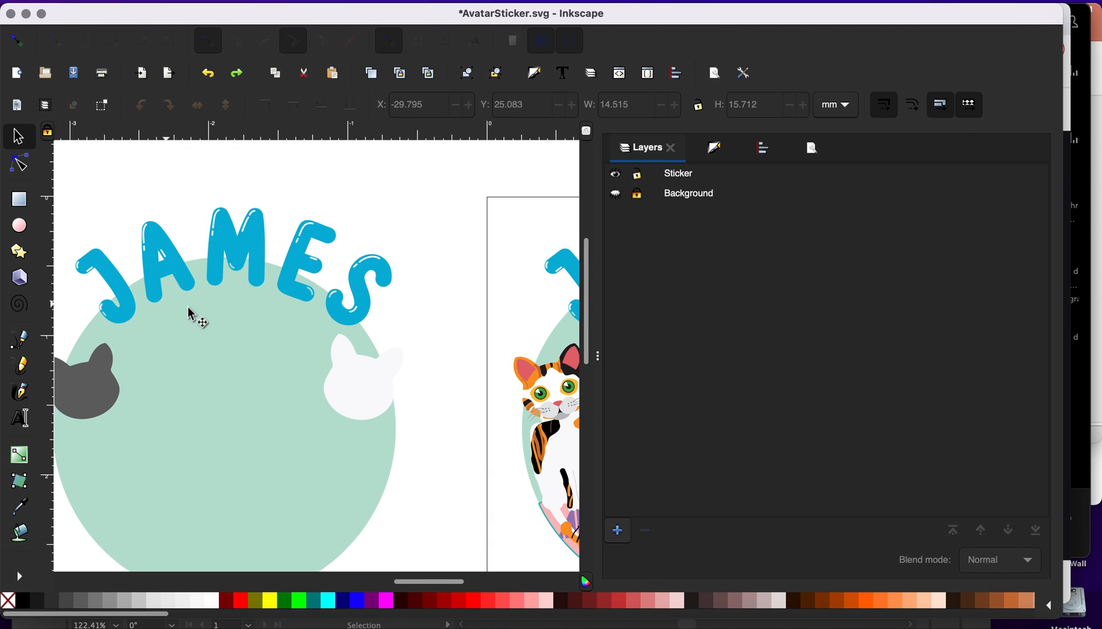
scroll(229, 239, right, 4)
scroll(229, 239, down, 1)
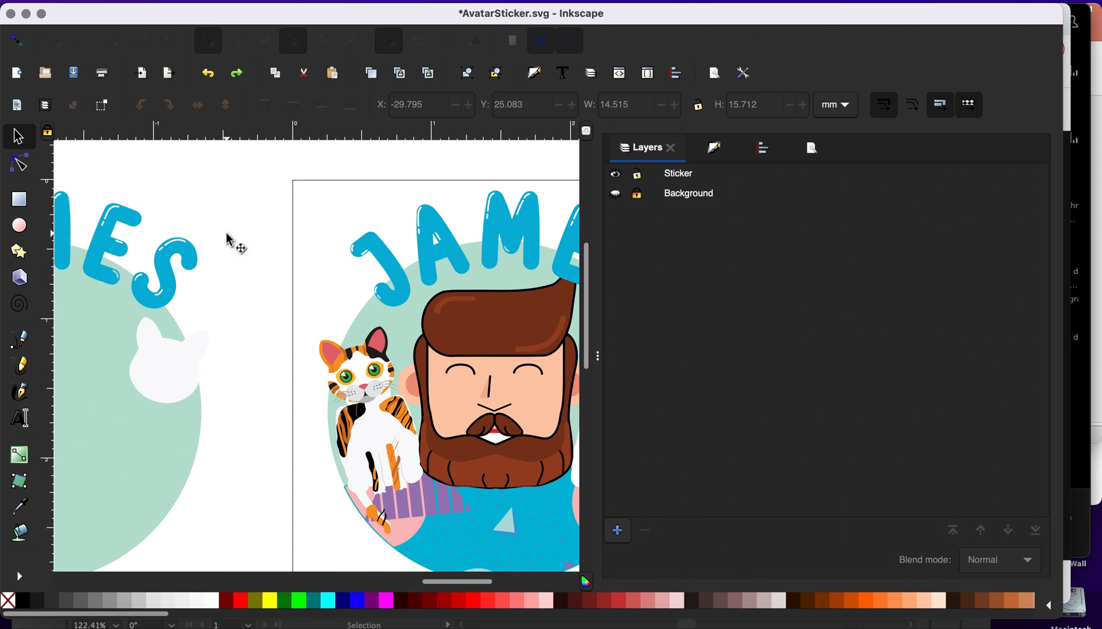
Step: Ungroup the orange, black and white cat in the sticker on the page
click(366, 387)
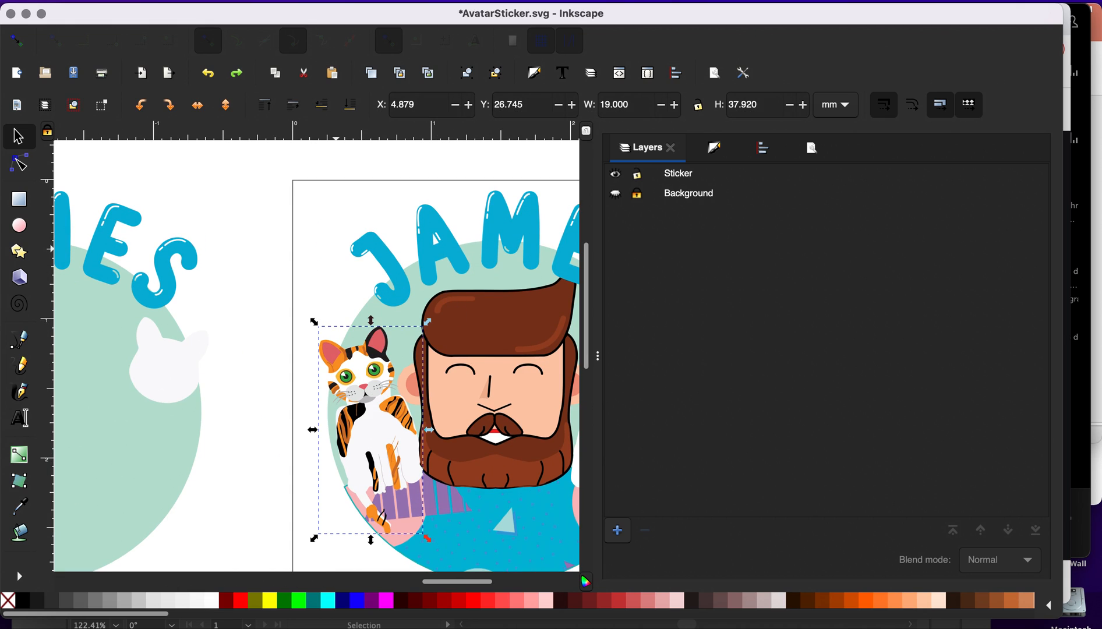
click(256, 2)
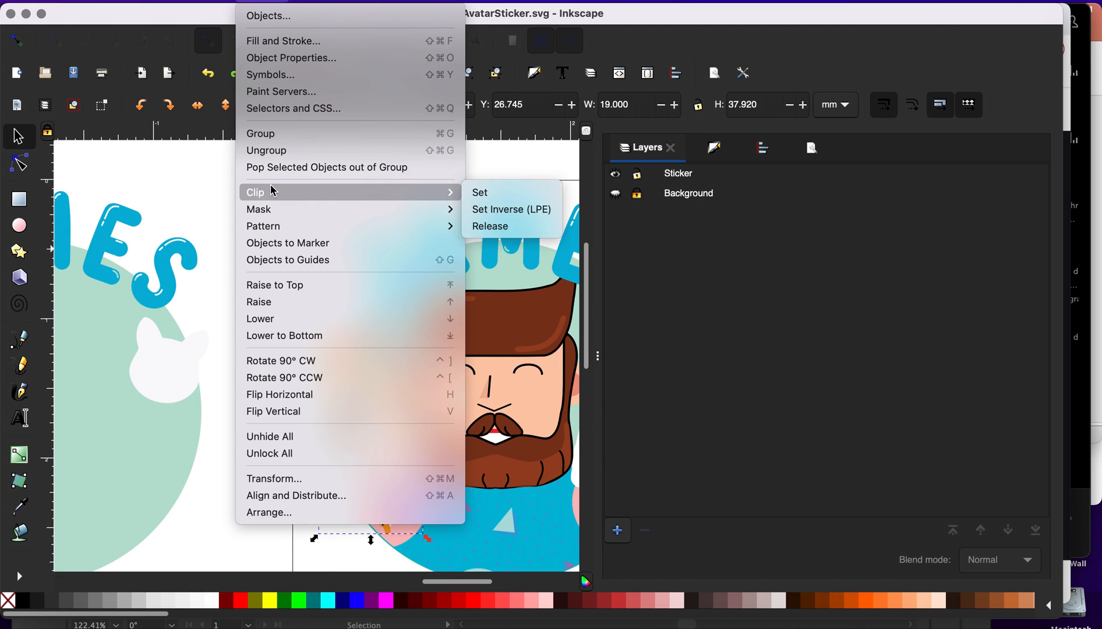
click(272, 150)
Step: Ungroup the white cat with blue eyes, and ungroup its head as well
scroll(319, 326, right, 8)
scroll(320, 327, down, 2)
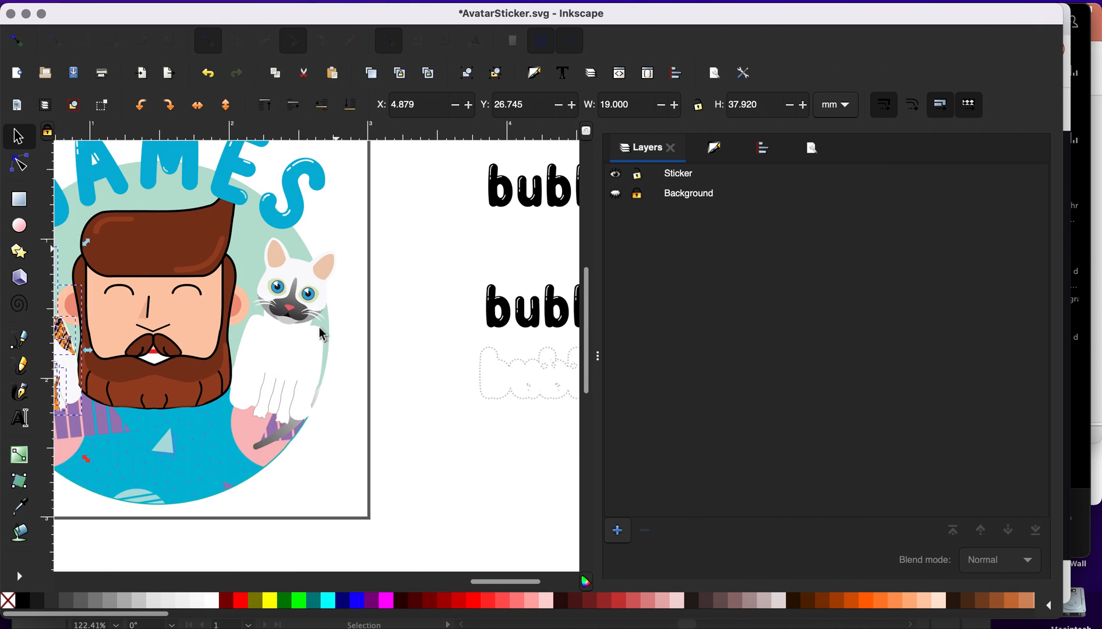
click(291, 312)
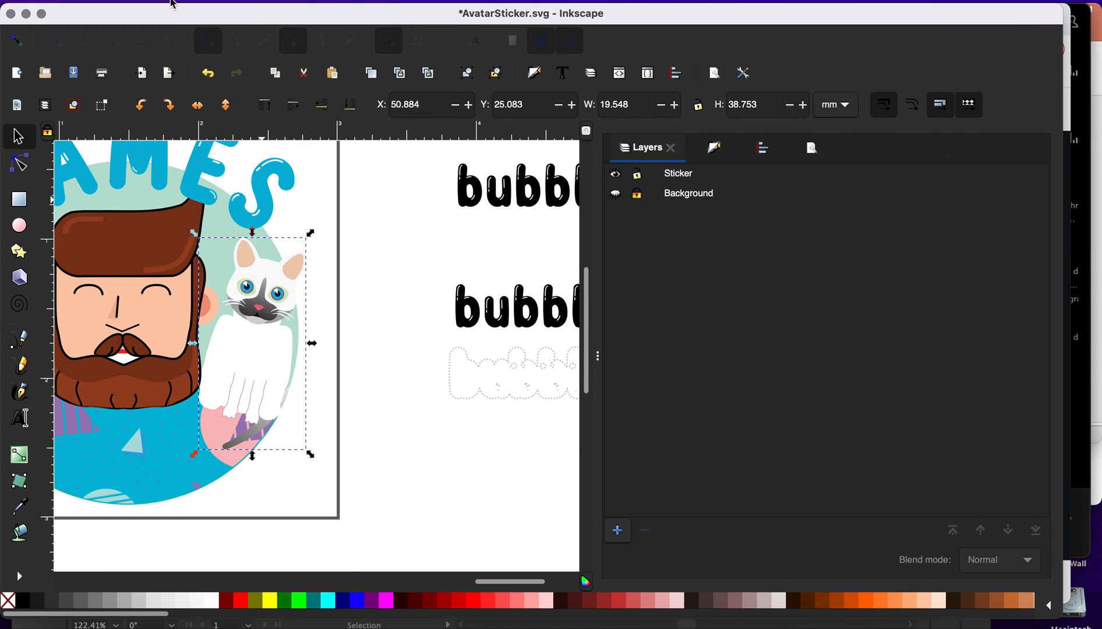
click(261, 1)
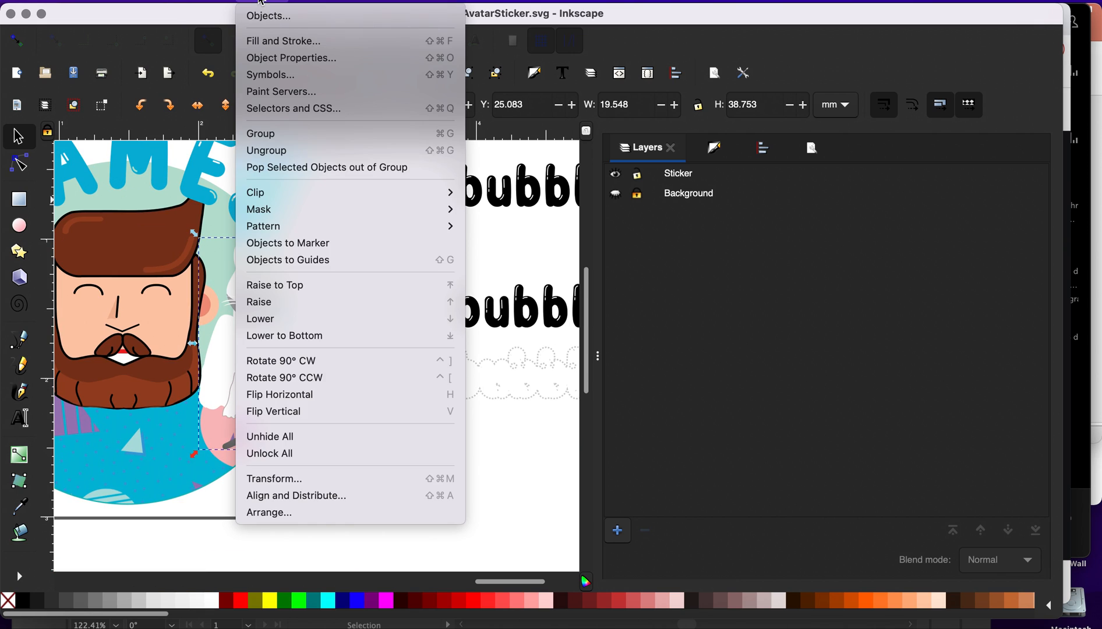
click(296, 150)
click(272, 272)
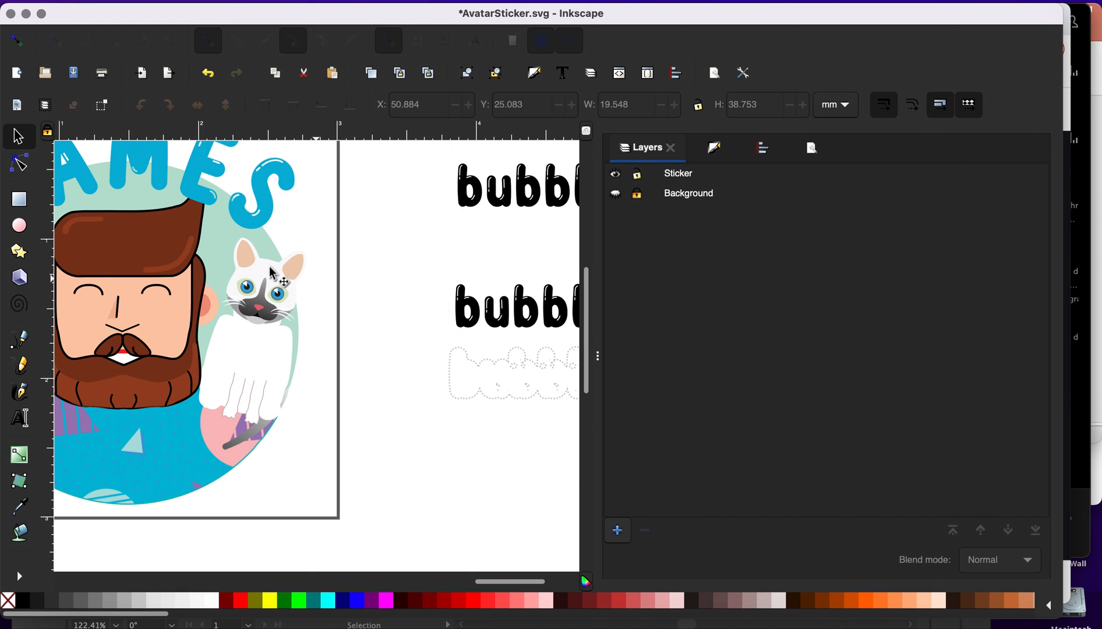
click(253, 3)
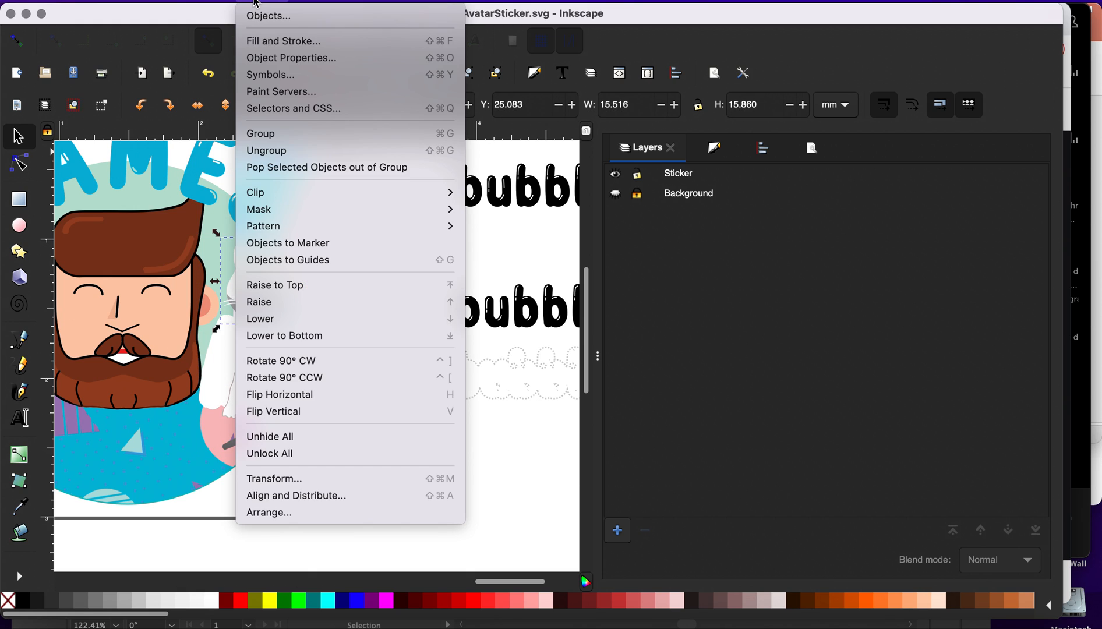
click(295, 150)
Step: Ungroup the head of the orange, black and white cat and clear the selection
scroll(255, 247, left, 10)
scroll(254, 247, down, 2)
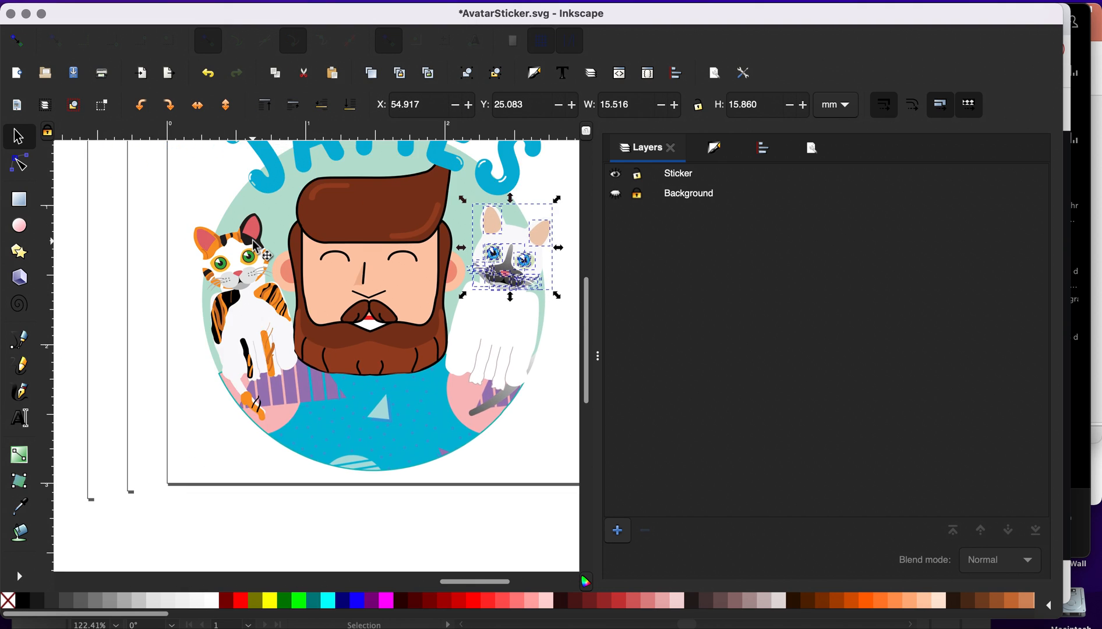
click(322, 248)
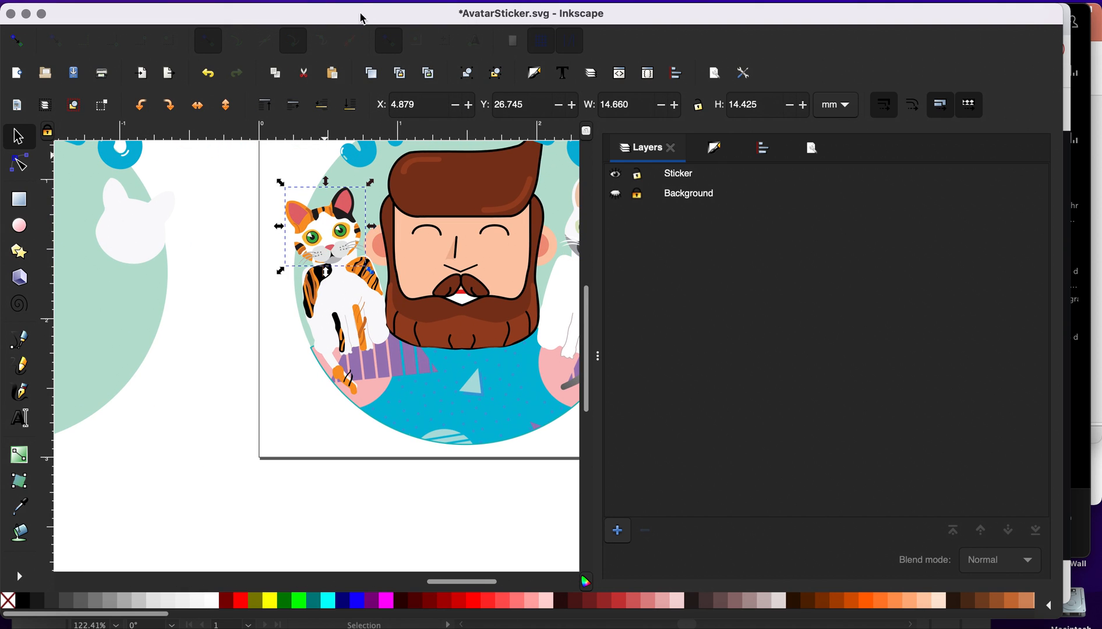
click(268, 1)
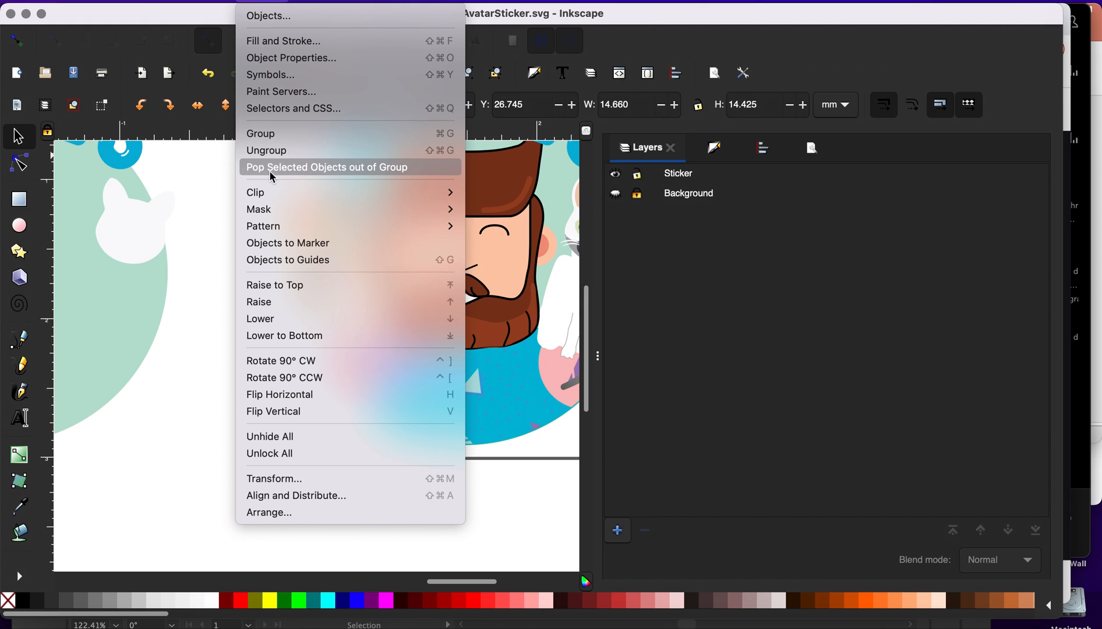
click(275, 150)
click(221, 306)
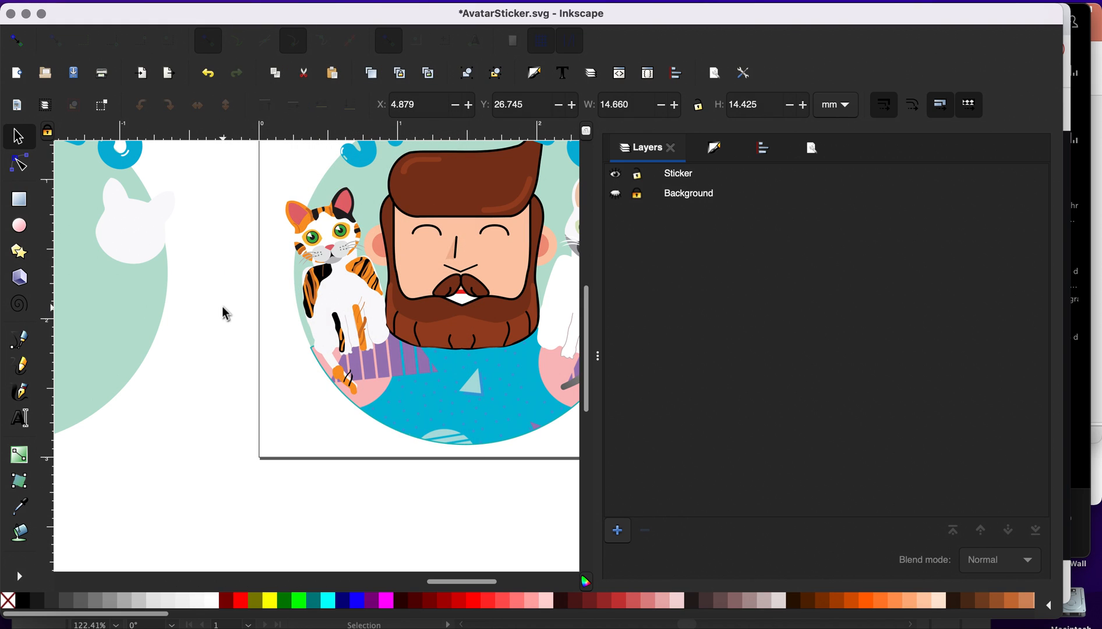
Step: Select the orange cat's head shape, the green background circle, the name lettering and the white cat's head shape together
scroll(223, 310, right, 2)
scroll(223, 310, up, 2)
scroll(222, 309, up, 1)
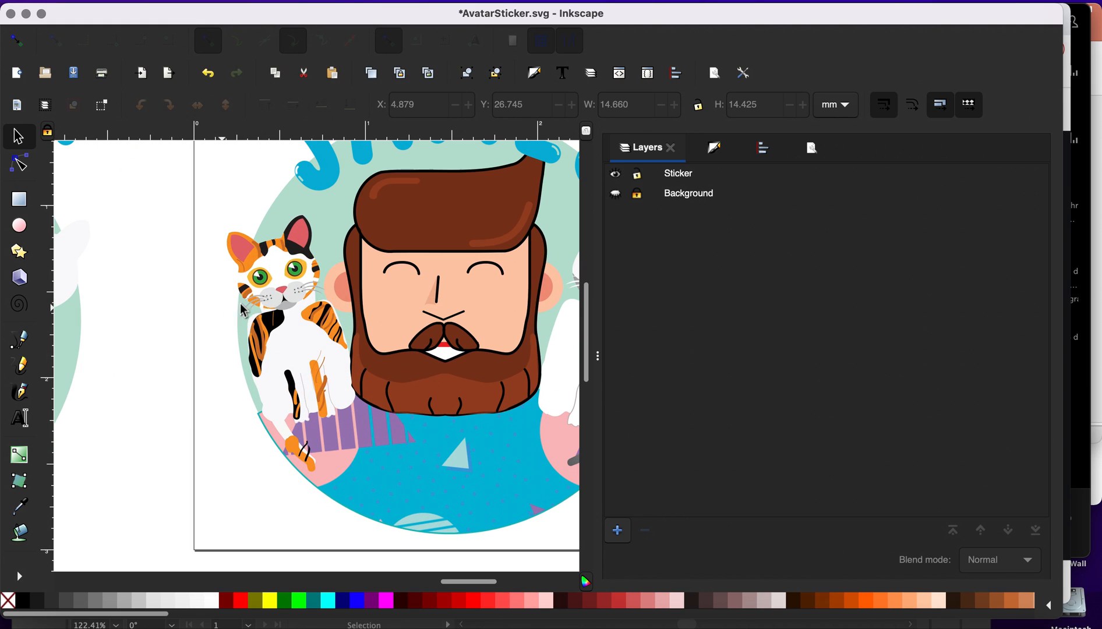
click(274, 266)
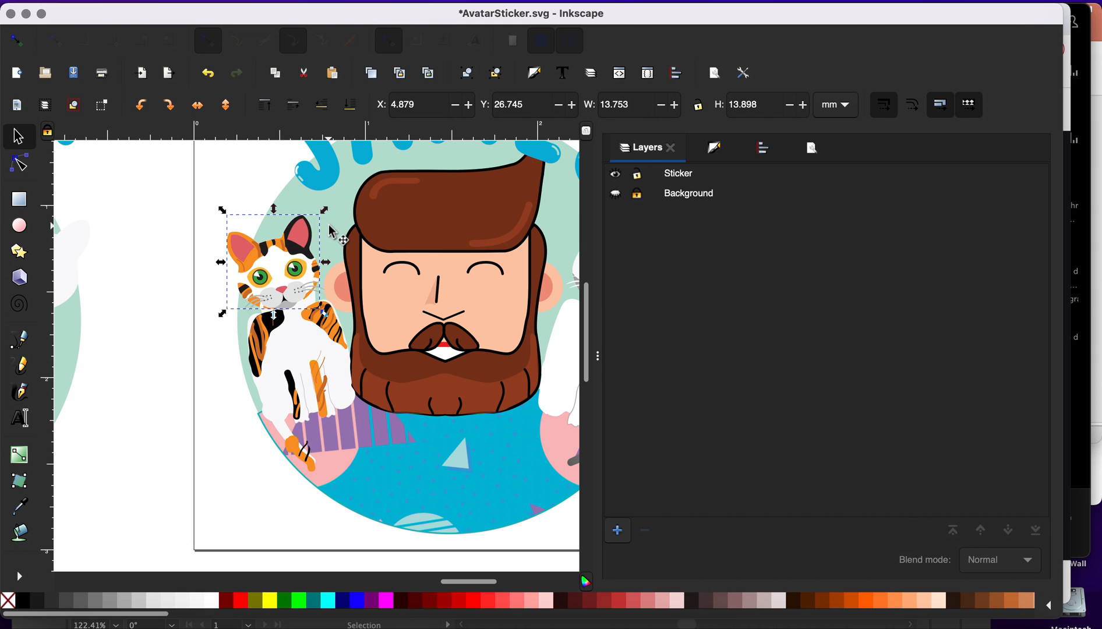
shift+click(339, 203)
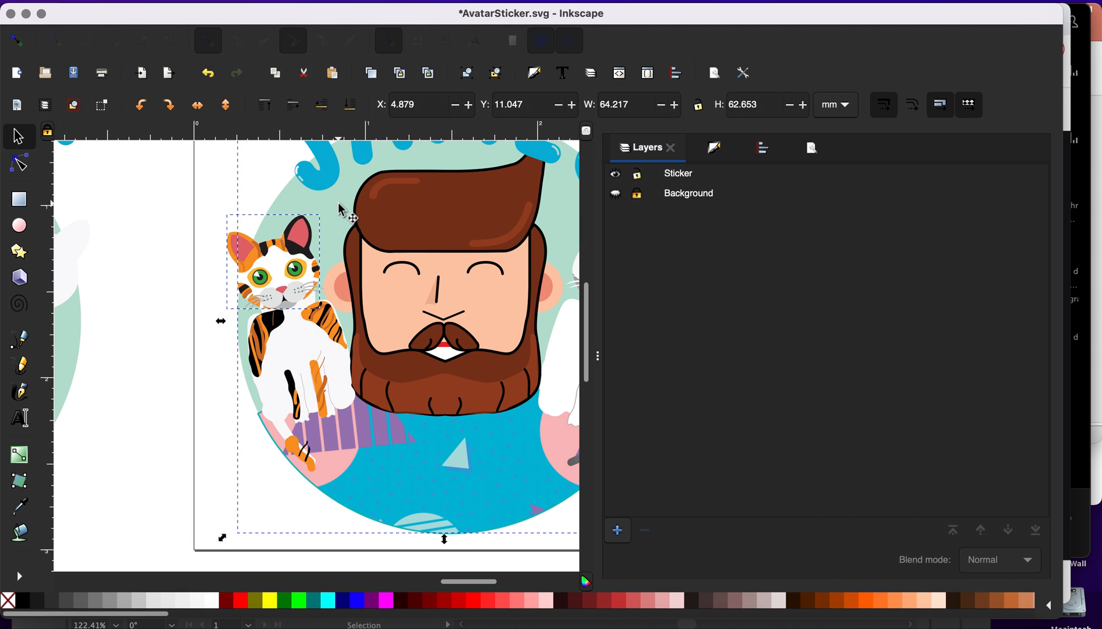
scroll(340, 208, up, 3)
shift+click(358, 216)
scroll(356, 204, down, 5)
scroll(357, 204, right, 8)
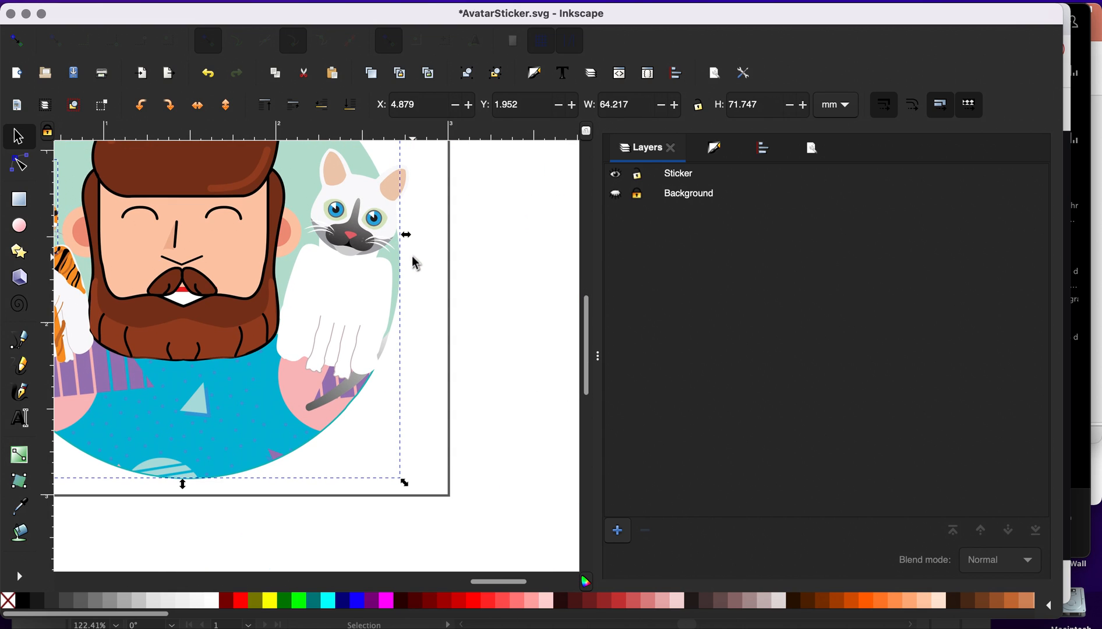
shift+click(359, 188)
Step: Duplicate the selected sticker shapes outside the page and delete that copy again
ctrl+scroll(361, 194, down, 3)
scroll(361, 194, down, 2)
scroll(361, 193, left, 2)
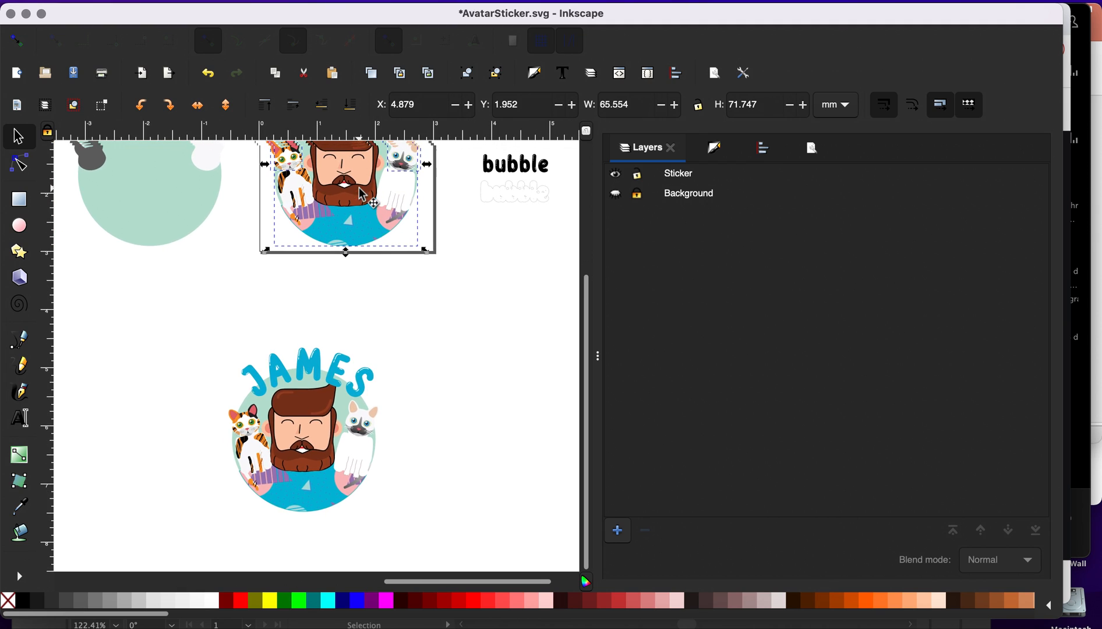
scroll(361, 194, up, 5)
scroll(361, 194, left, 2)
key(ctrl+d)
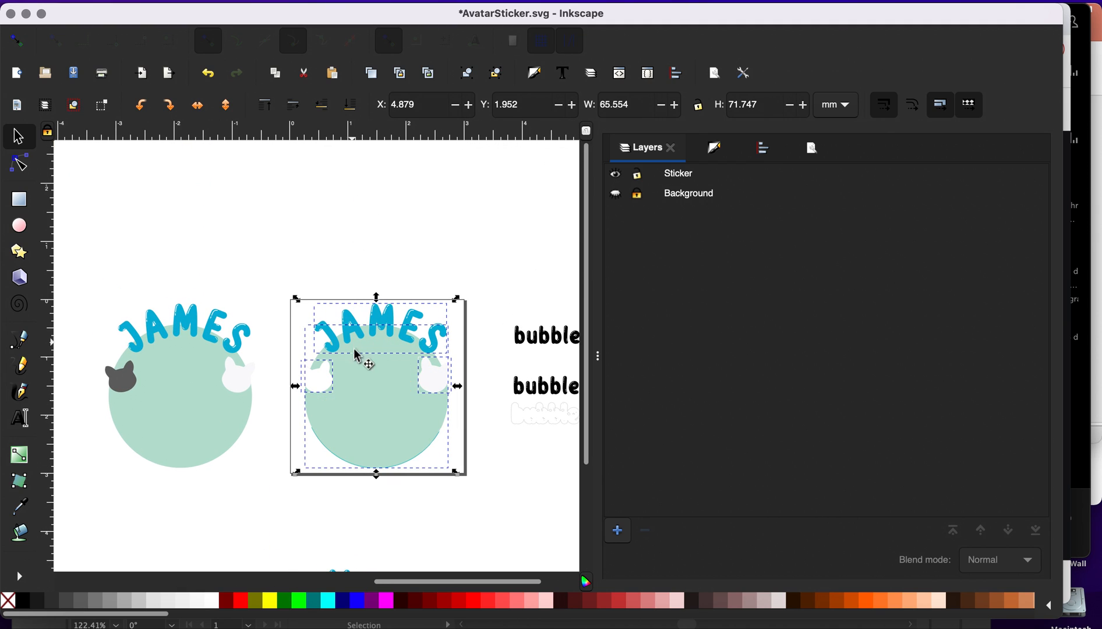
drag(364, 401, 208, 223)
key(Delete)
Step: Convert the name lettering above the circle in the silhouette copy to paths with Object to Path
scroll(174, 300, up, 2)
scroll(173, 300, down, 3)
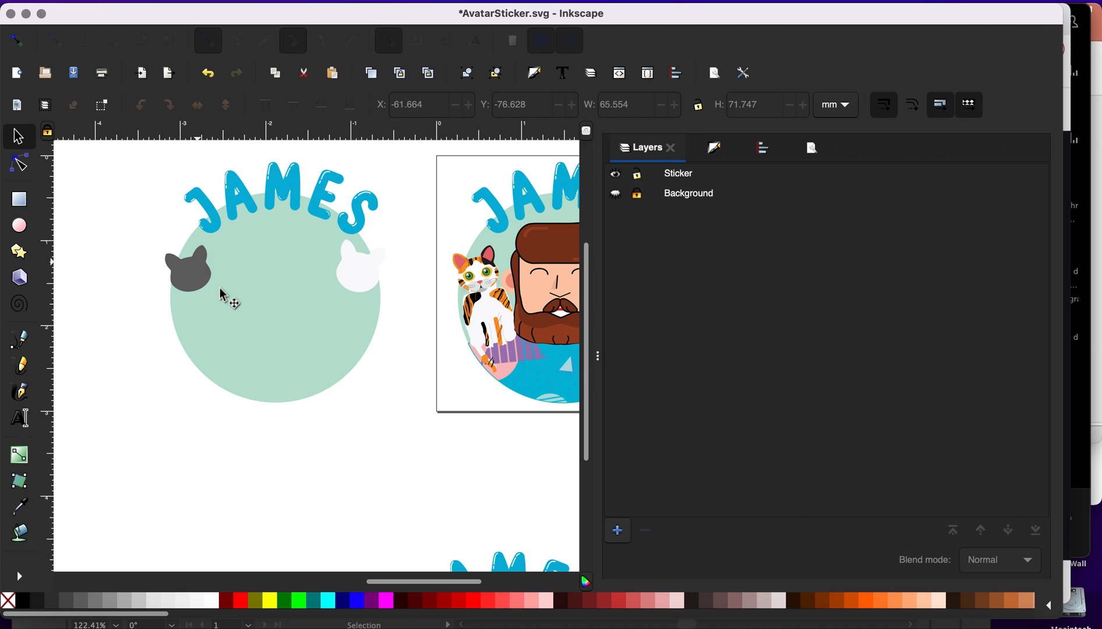
click(280, 293)
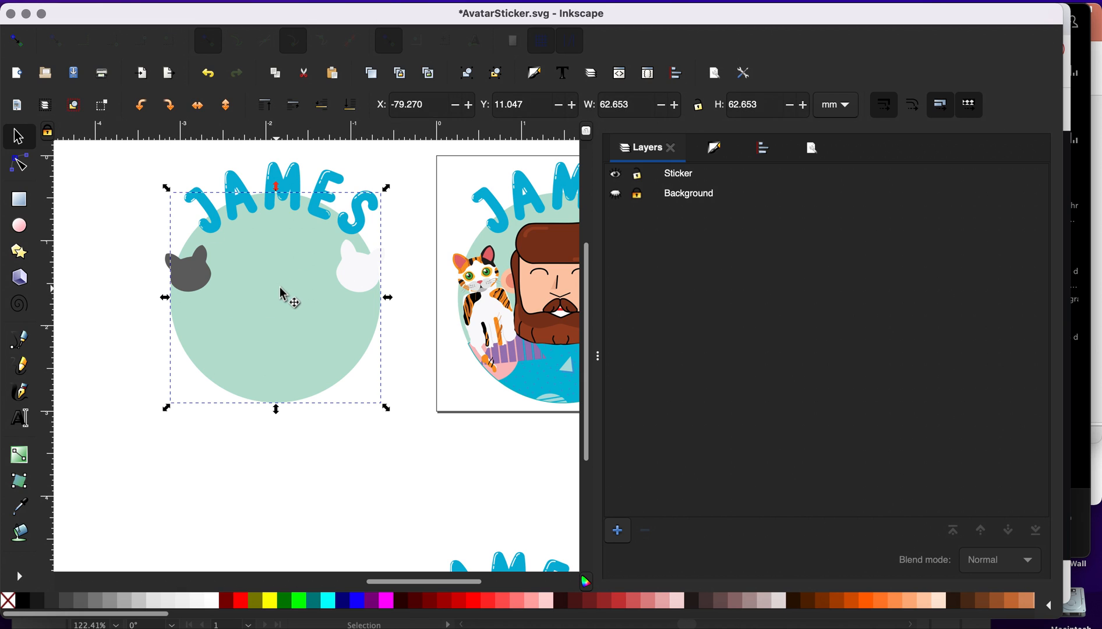
click(272, 174)
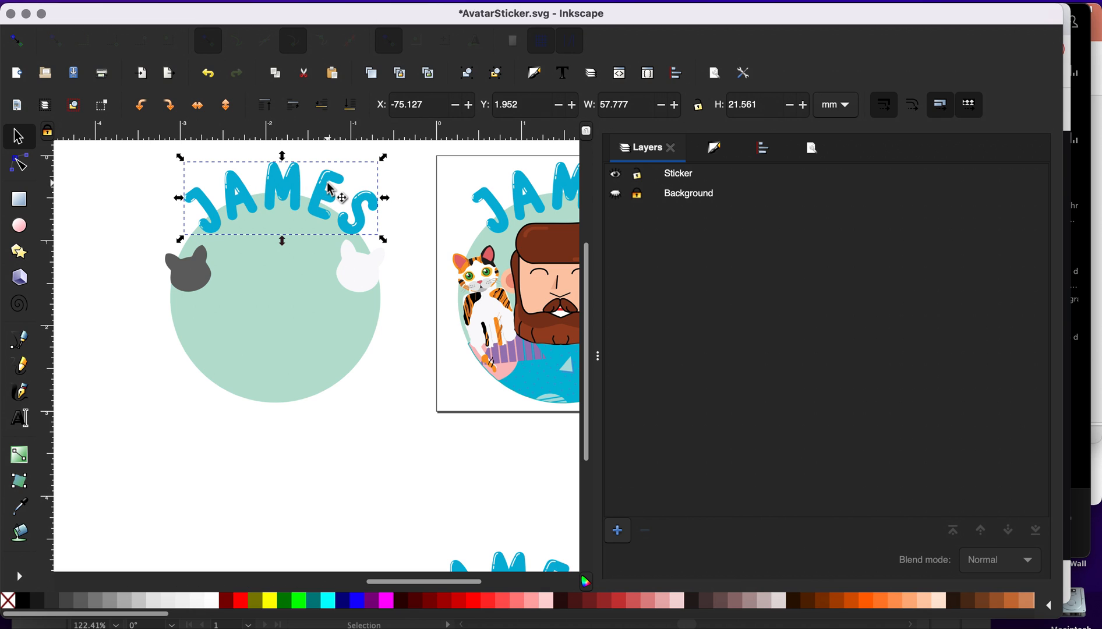
click(303, 1)
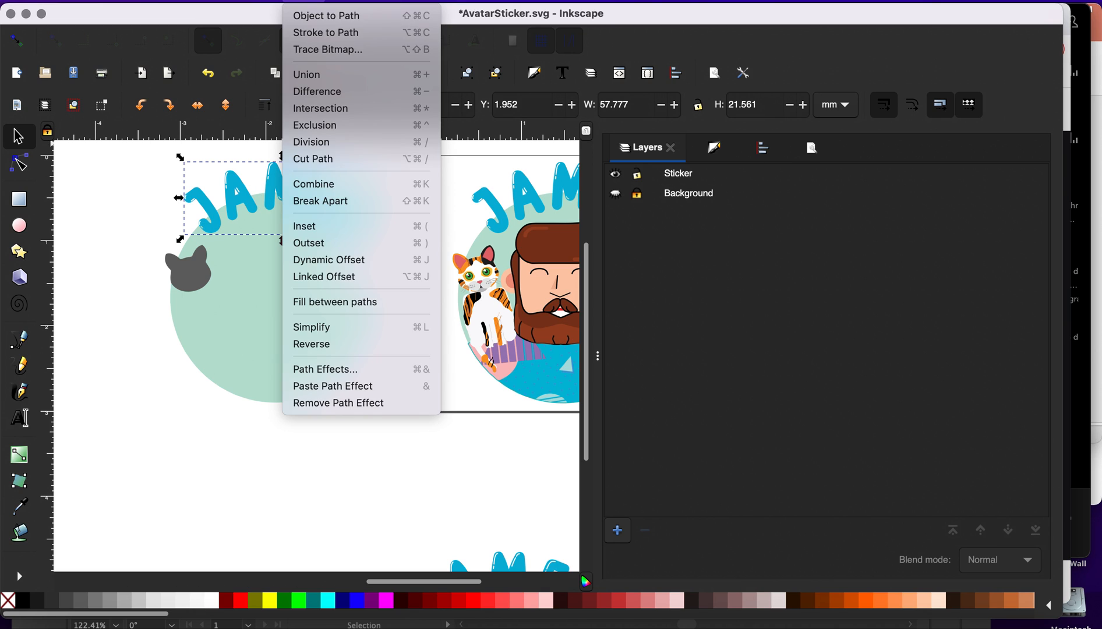
click(306, 15)
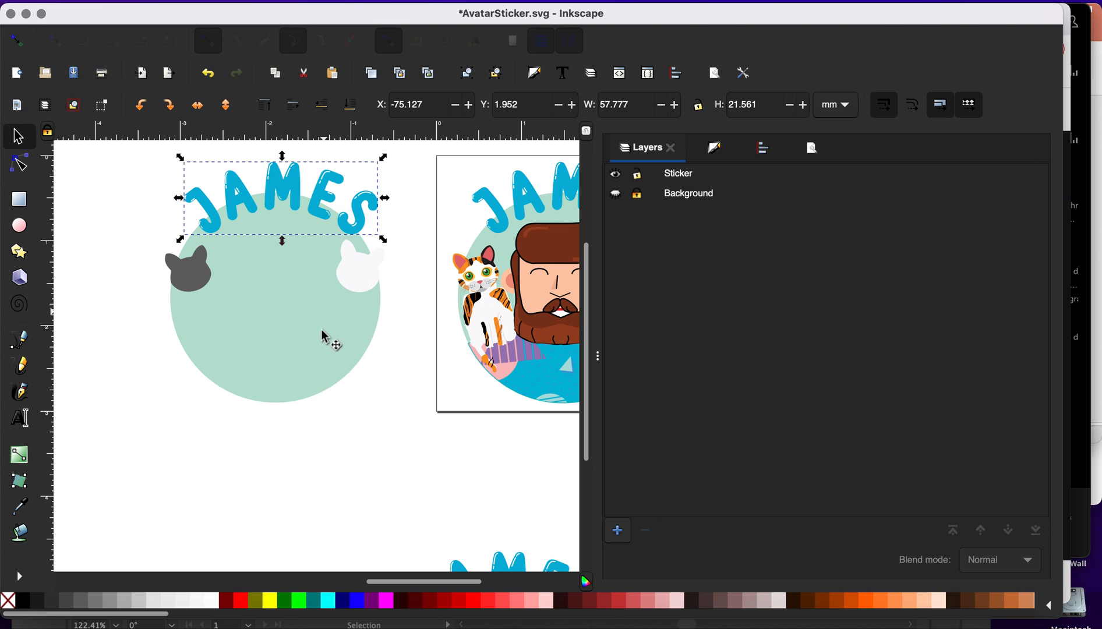
Step: Merge the name lettering and the green circle of the silhouette copy into one path with Union
shift+click(304, 301)
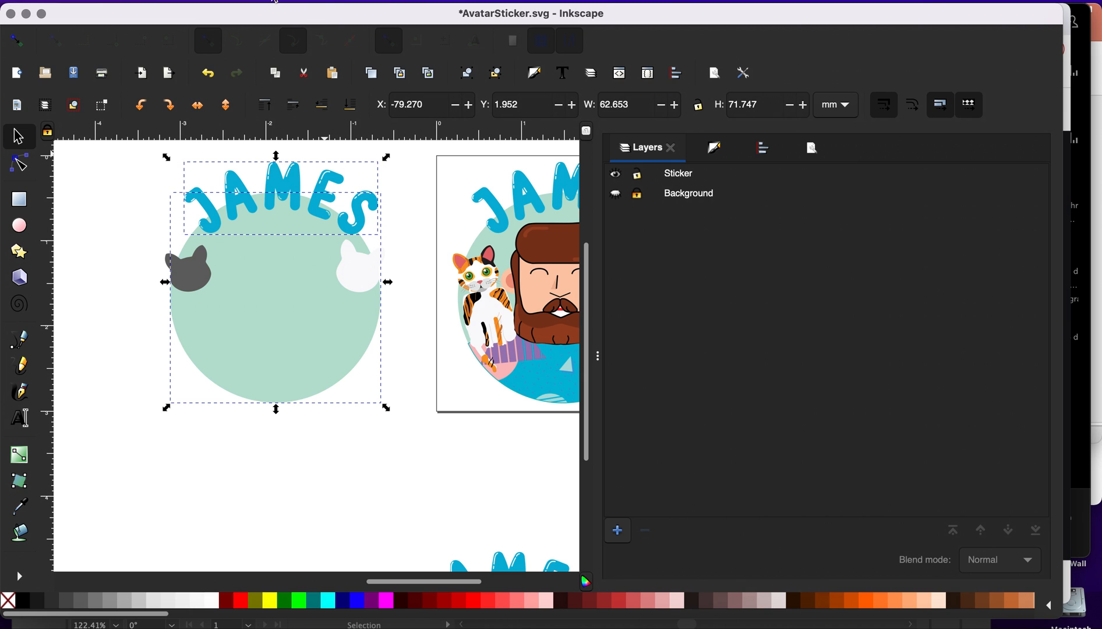
click(288, 1)
mouse_move(306, 1)
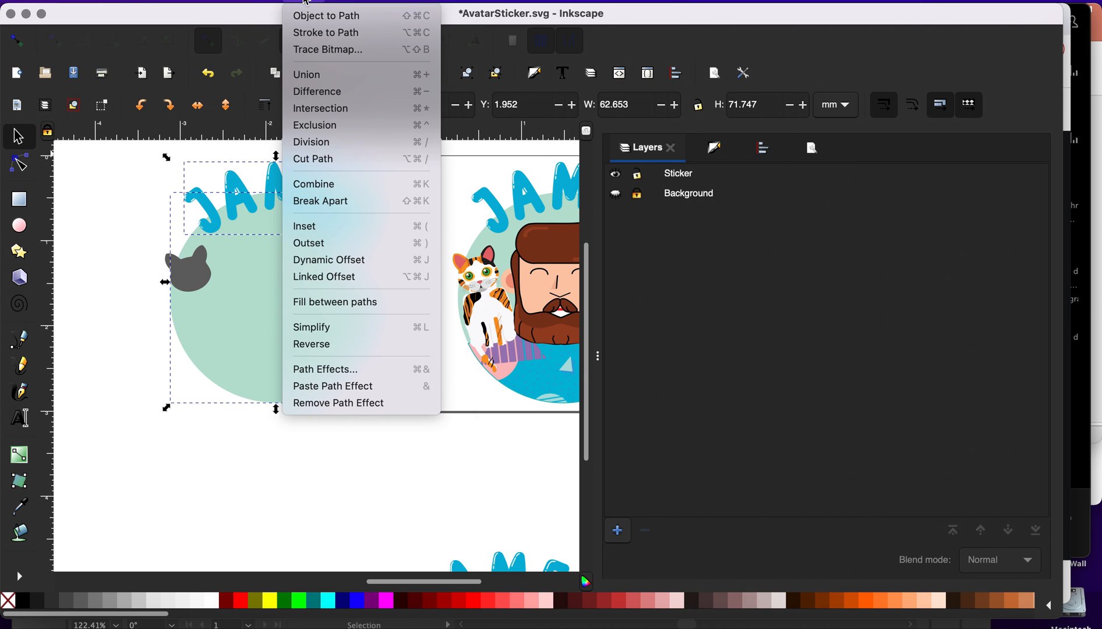
click(300, 74)
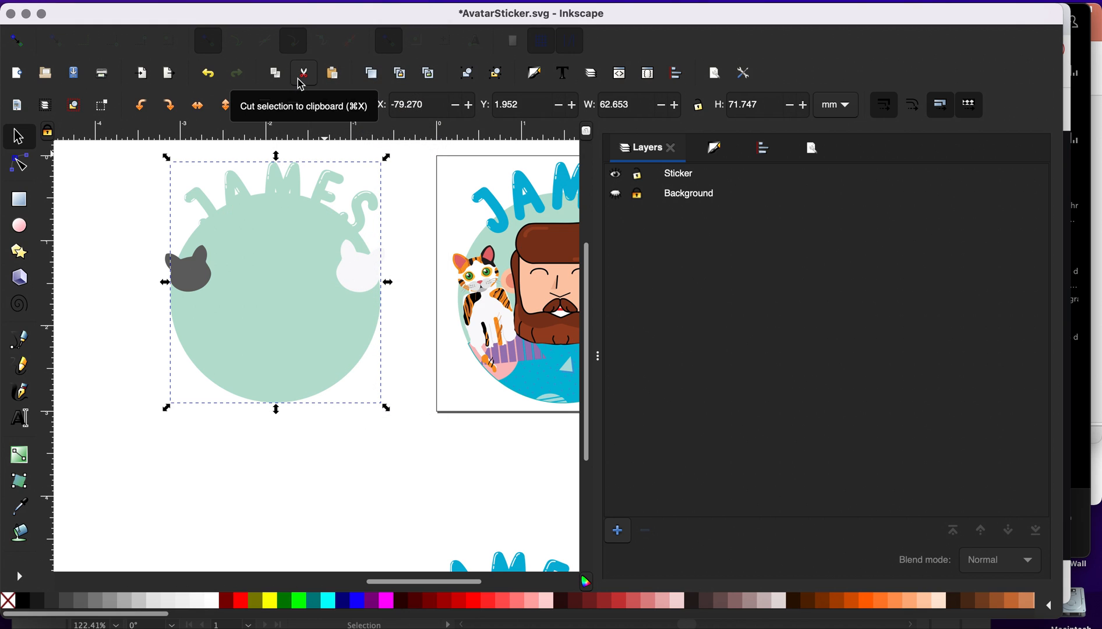
Step: Merge the dark grey cat's head shape with the circle and lettering silhouette using Union
click(194, 283)
shift+click(259, 304)
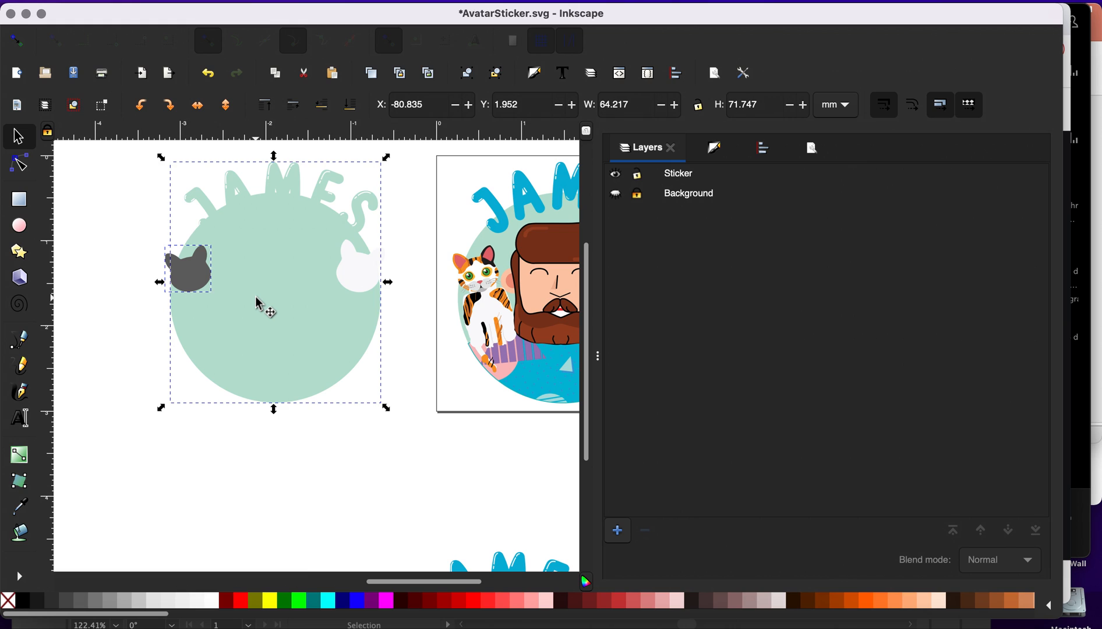
click(303, 1)
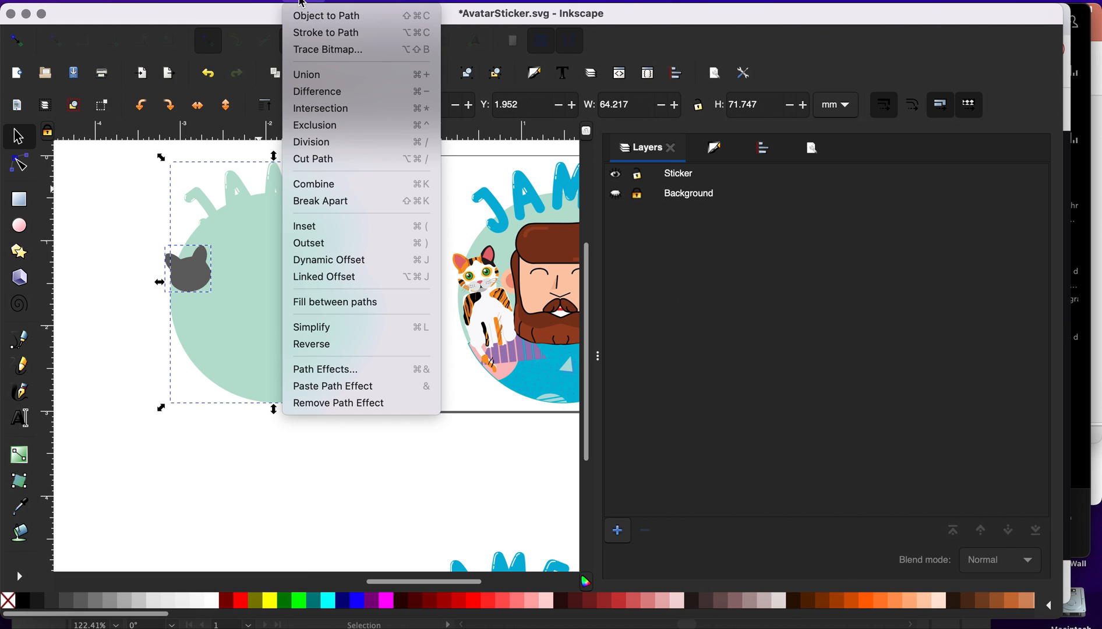
click(321, 75)
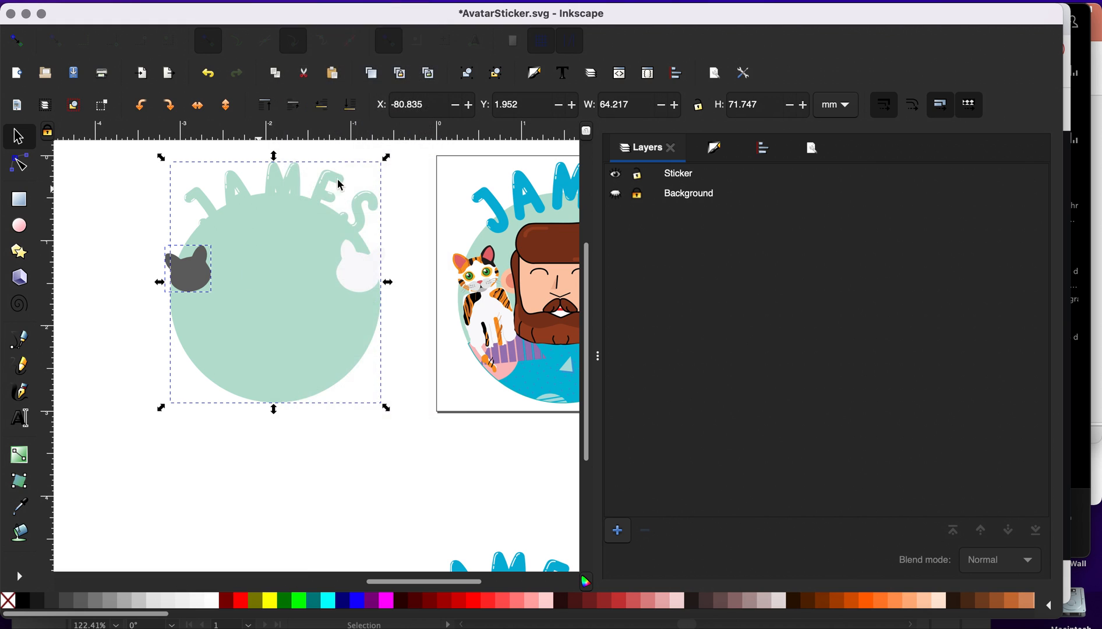
Step: Merge the white cat's head shape with the green silhouette using Union
click(356, 287)
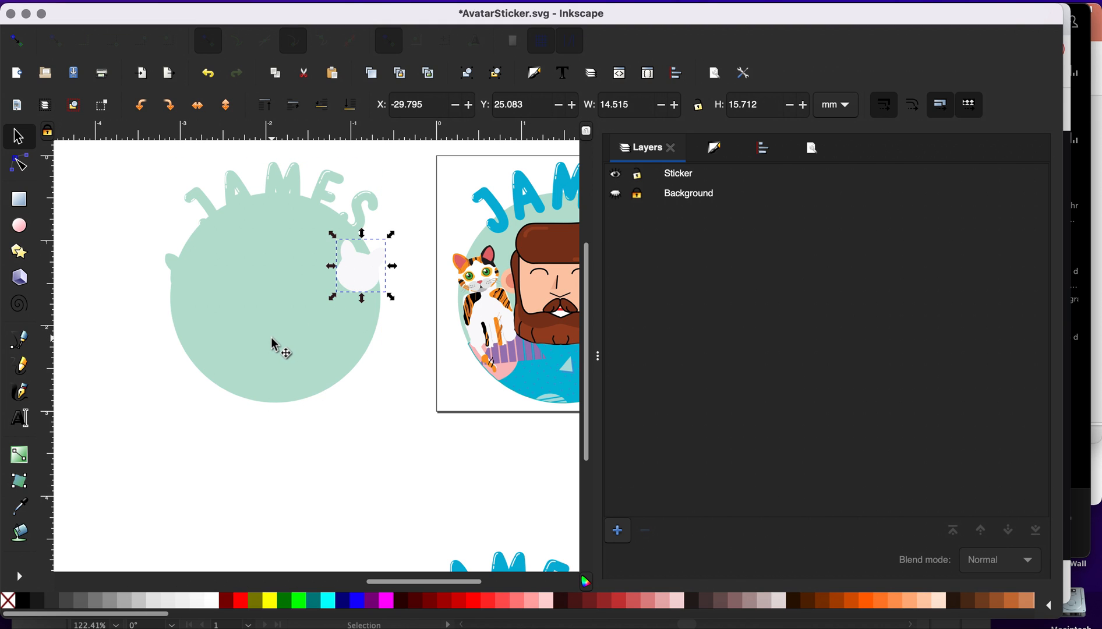
shift+click(273, 342)
click(324, 8)
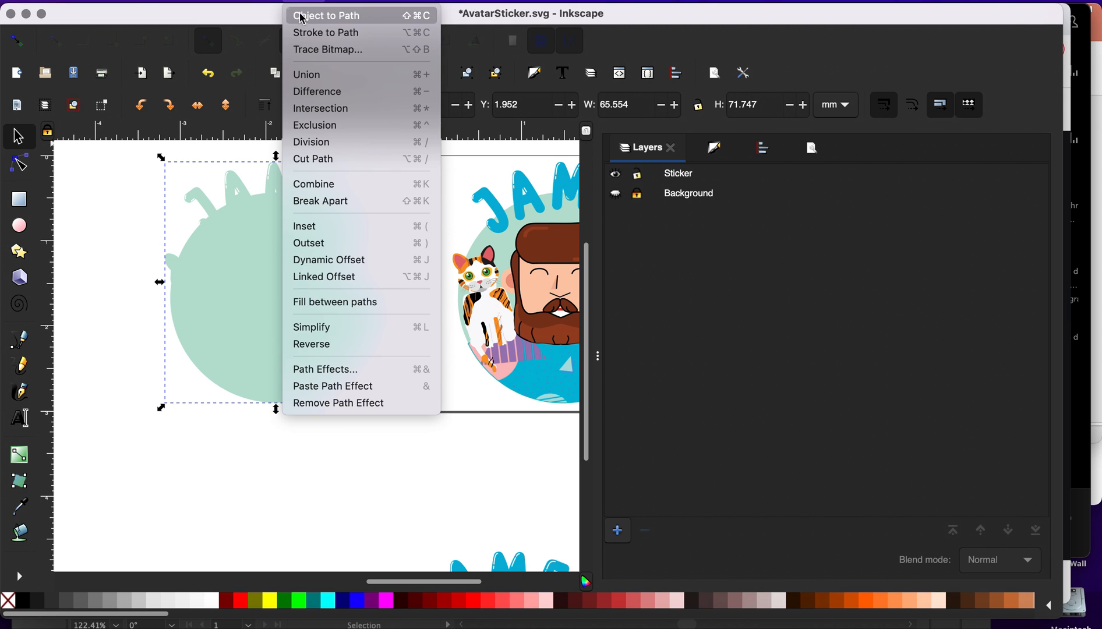
click(322, 76)
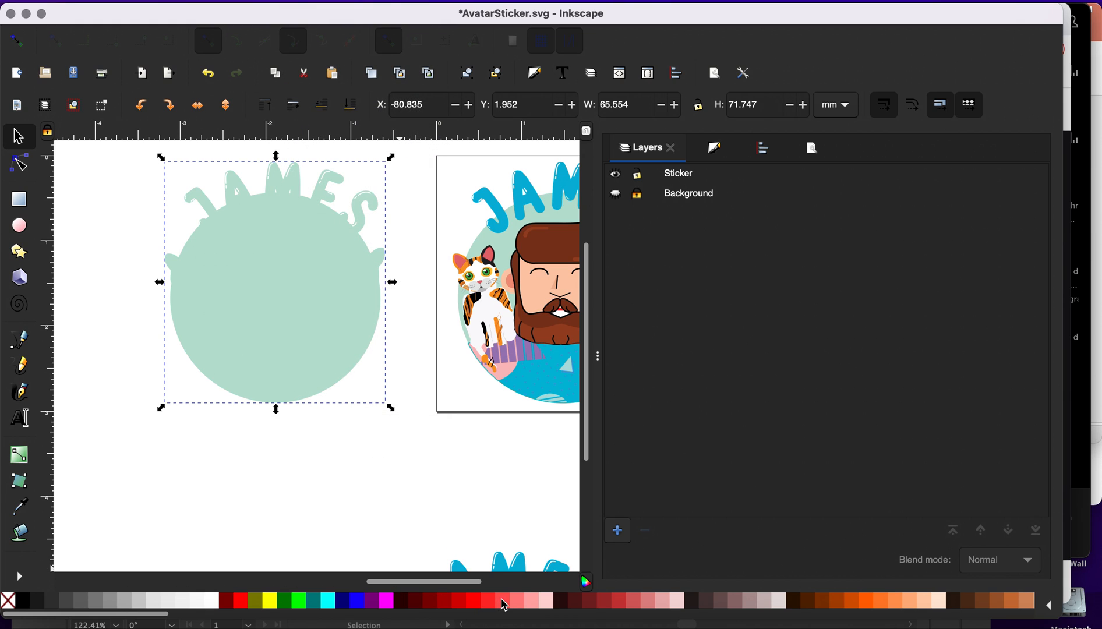
Step: Fill the merged silhouette with light red
click(503, 602)
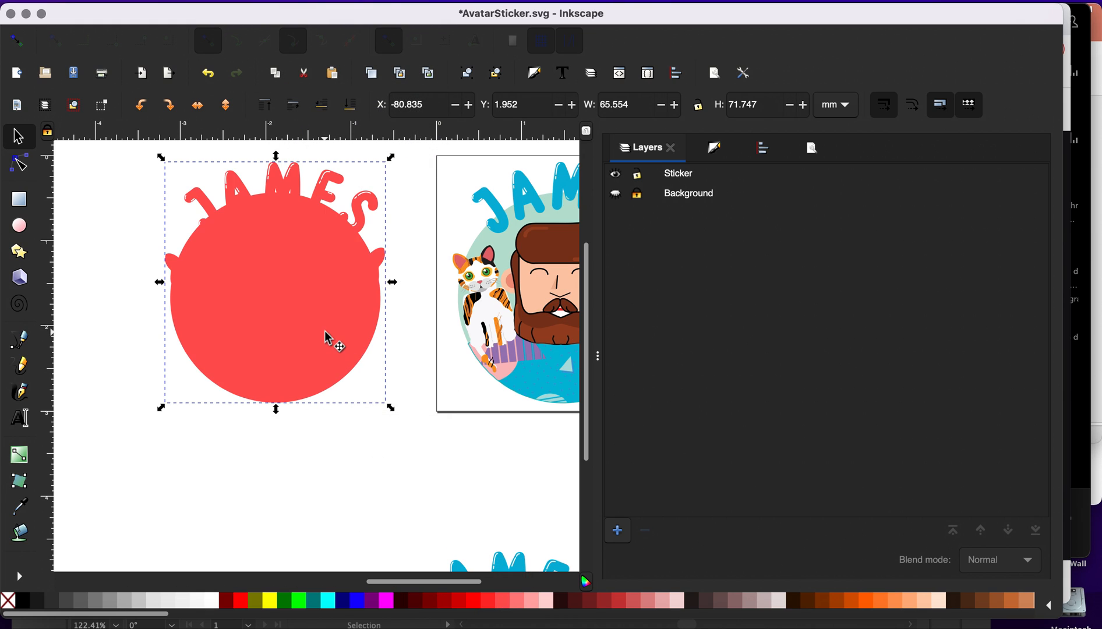
scroll(328, 338, up, 1)
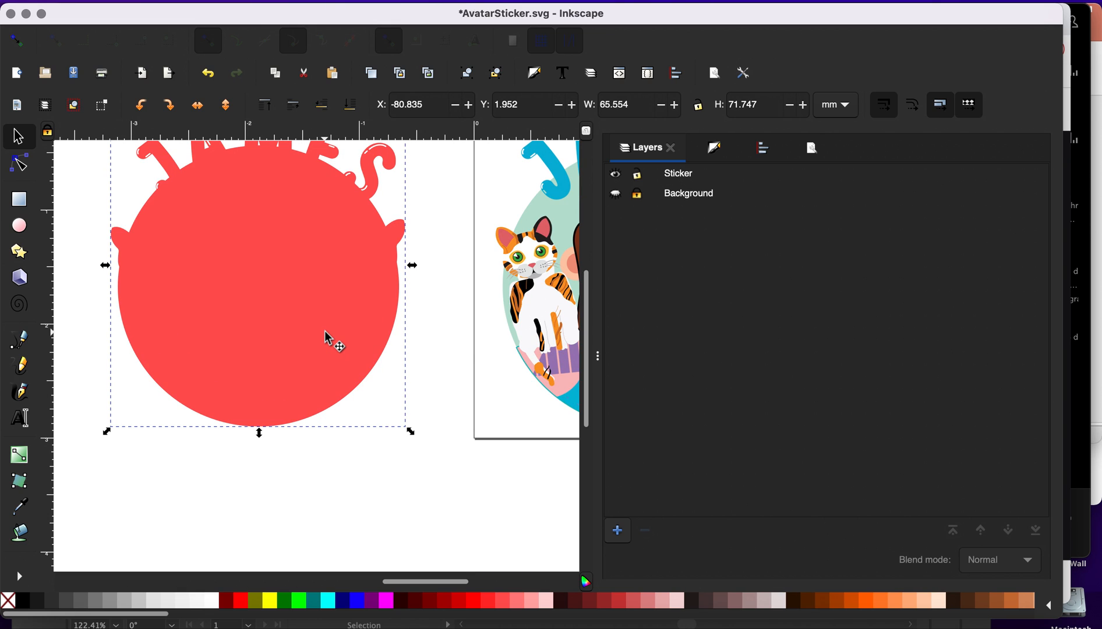
scroll(322, 332, down, 2)
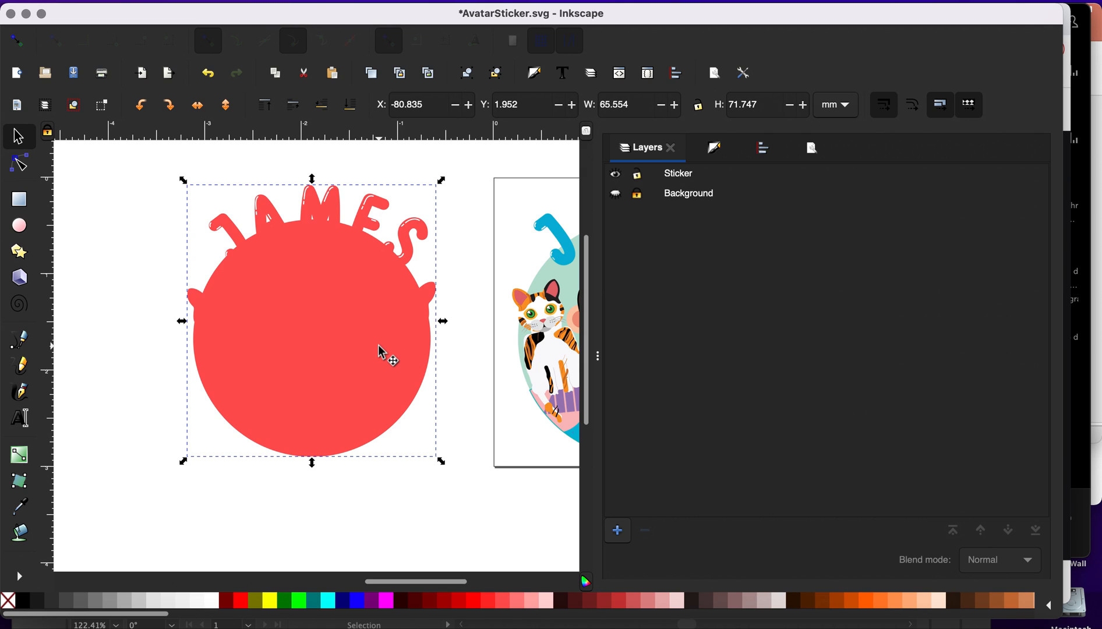
Step: Create a linked offset of the red silhouette and expand it slightly outward
click(304, 2)
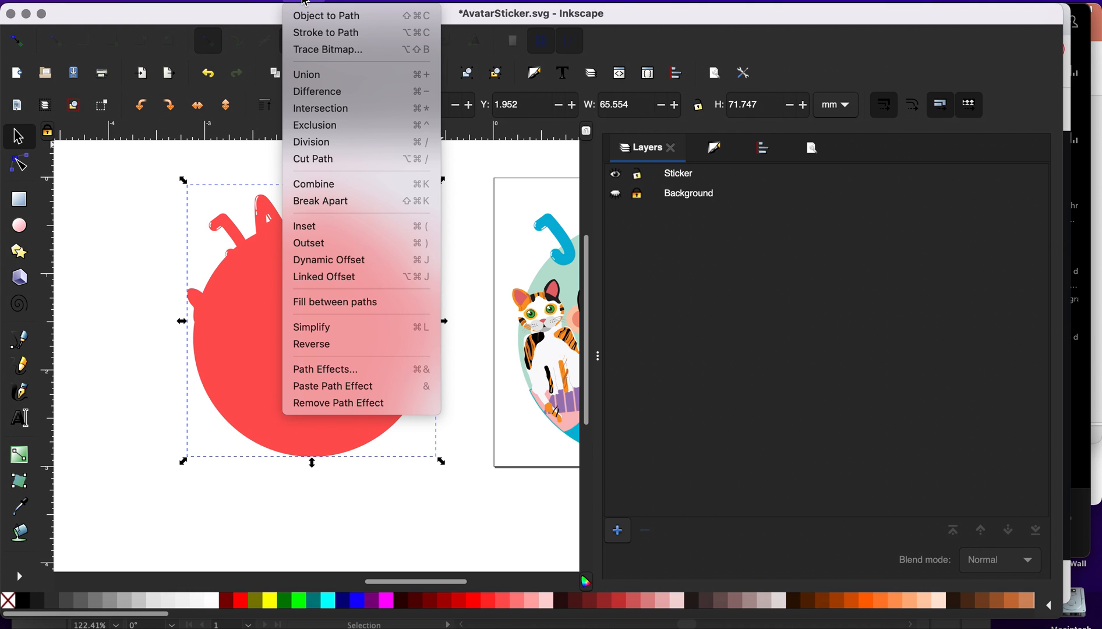
click(368, 278)
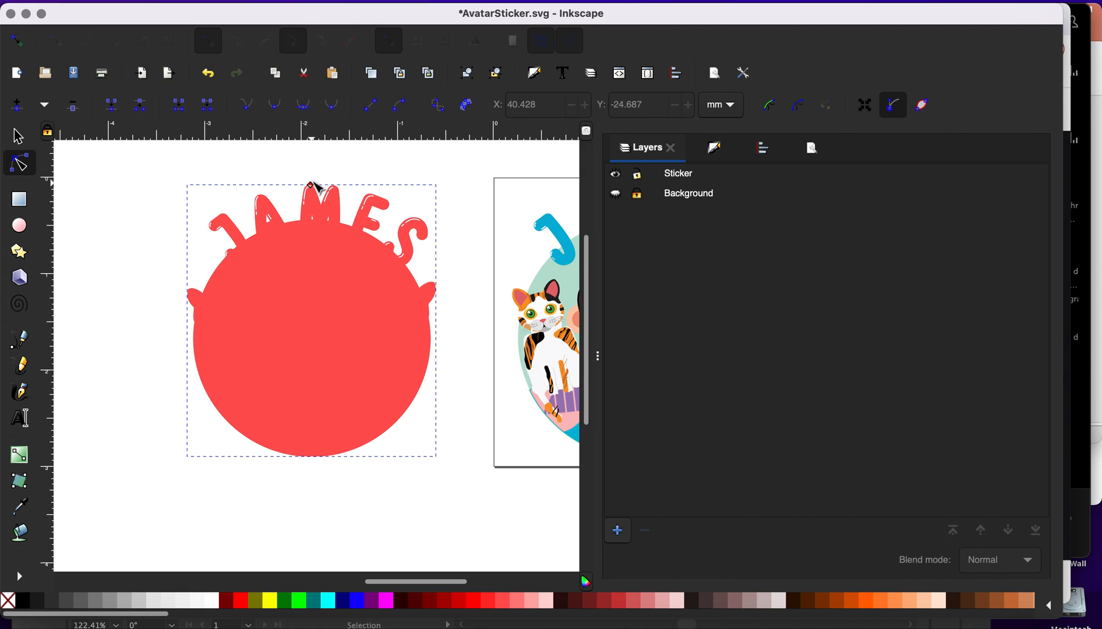
drag(314, 185, 314, 179)
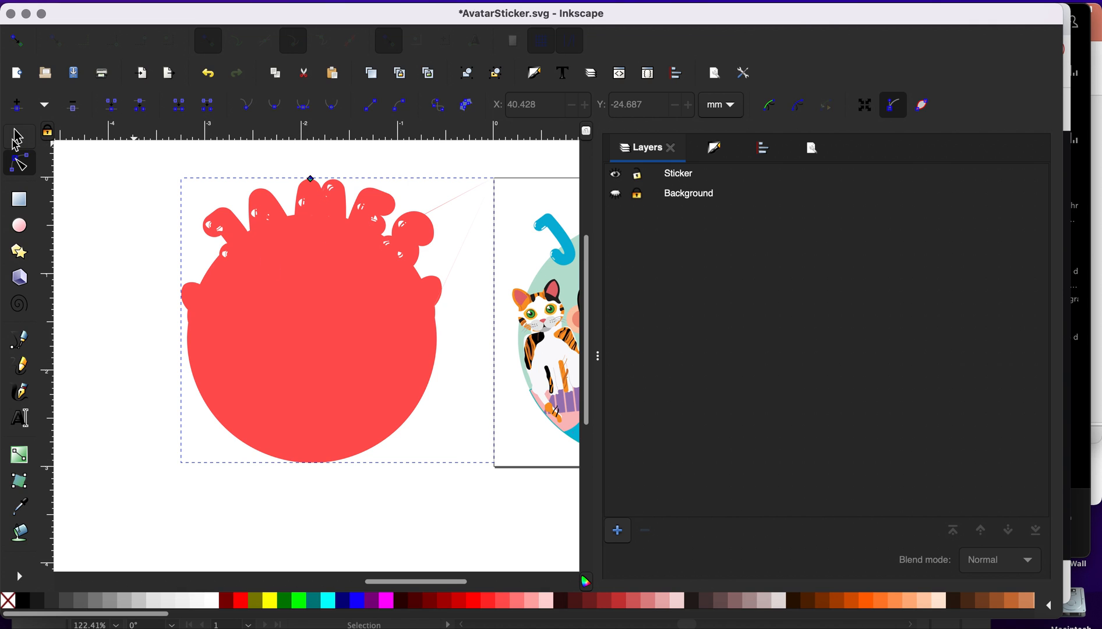
Step: Move the original red silhouette out from the enlarged offset shape and place it below
click(18, 138)
scroll(262, 316, right, 3)
scroll(262, 315, down, 2)
drag(412, 327, 309, 435)
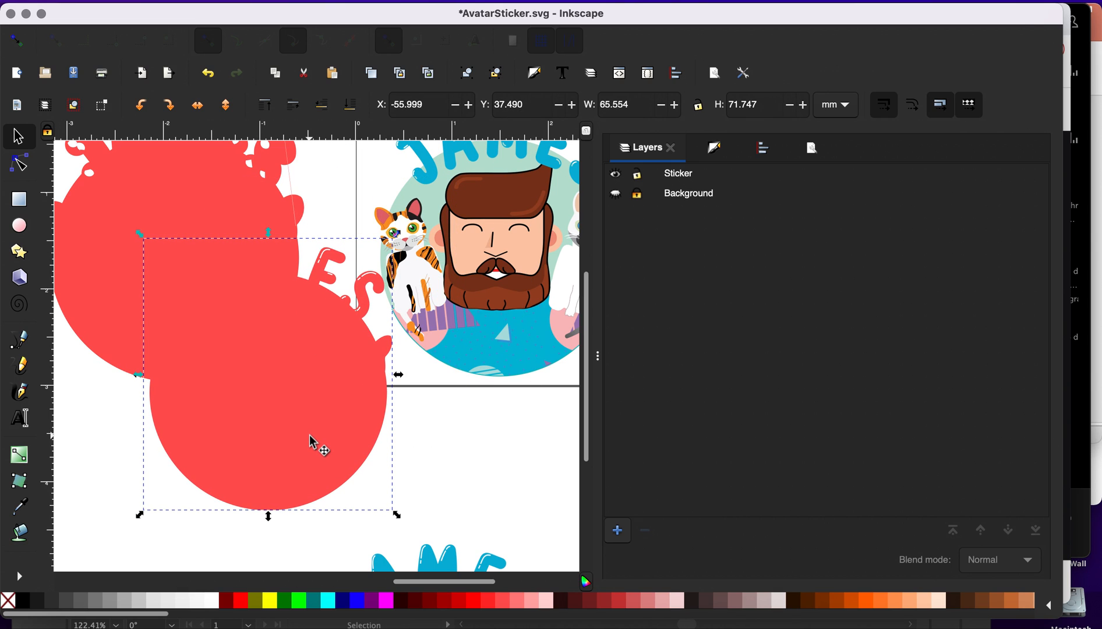
drag(326, 373, 231, 335)
Step: Move the enlarged offset shape onto the page, lower it behind the avatar artwork and align it as an even border
click(230, 272)
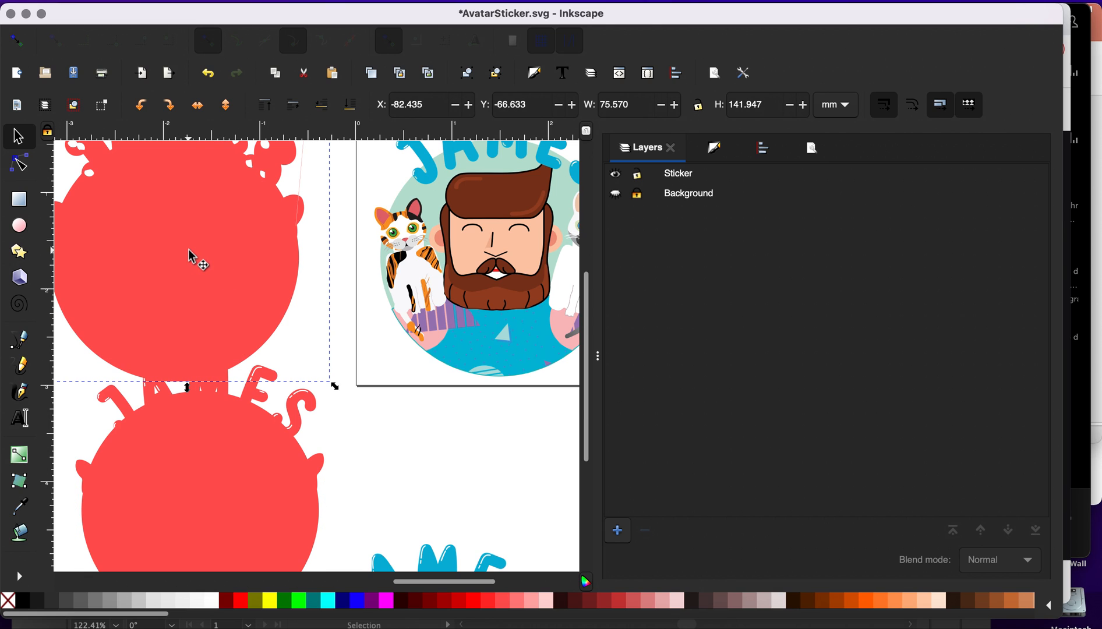
drag(411, 262, 454, 266)
scroll(456, 269, up, 6)
scroll(456, 269, right, 7)
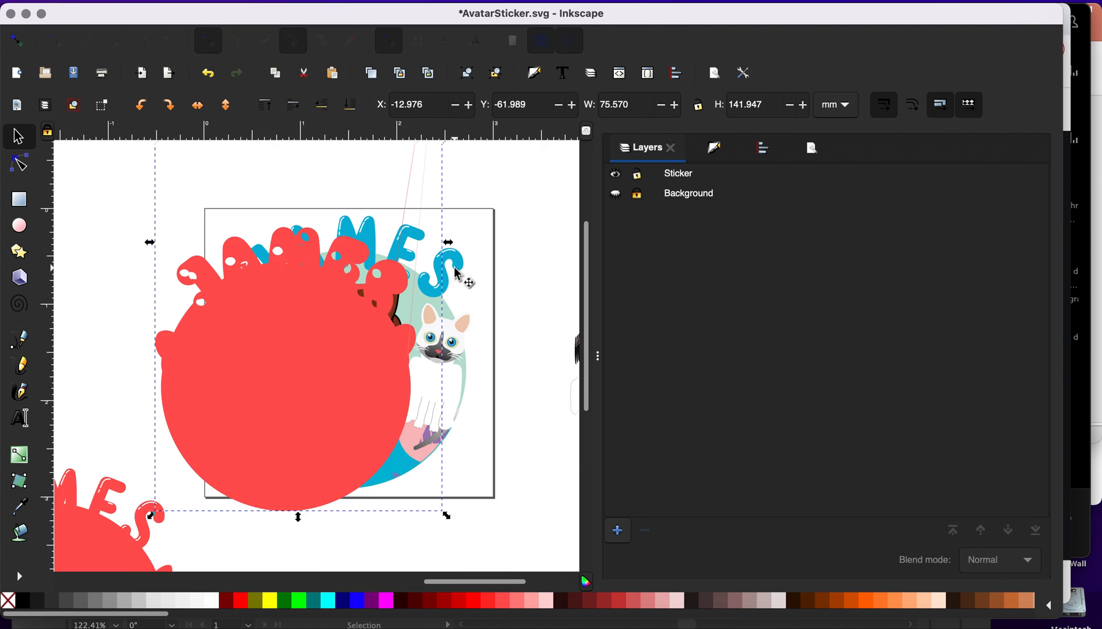
click(350, 105)
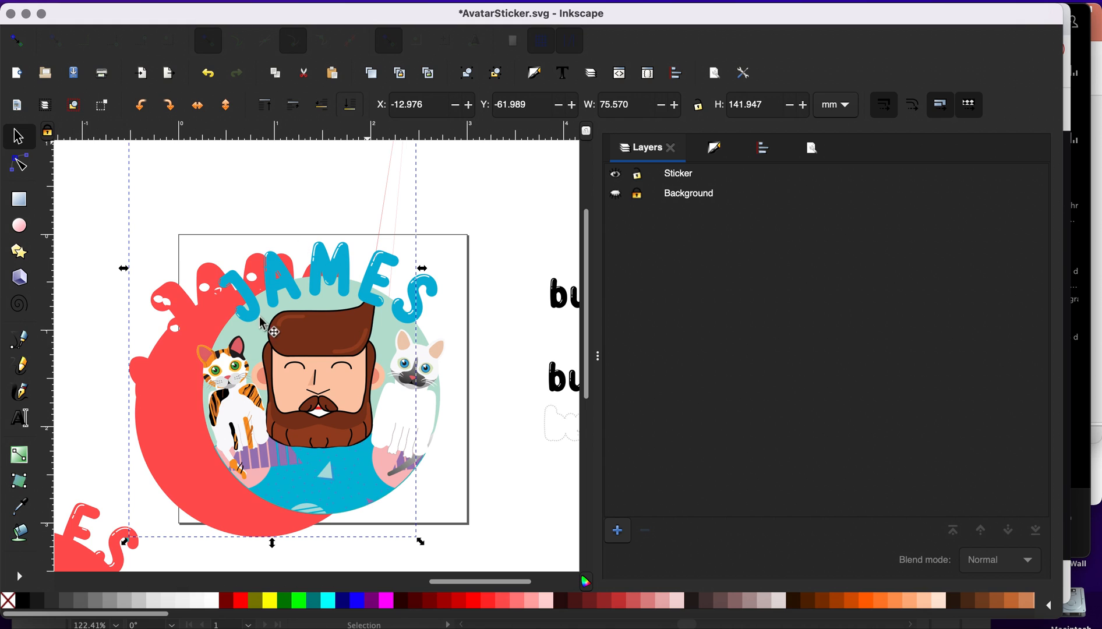
drag(196, 415, 226, 401)
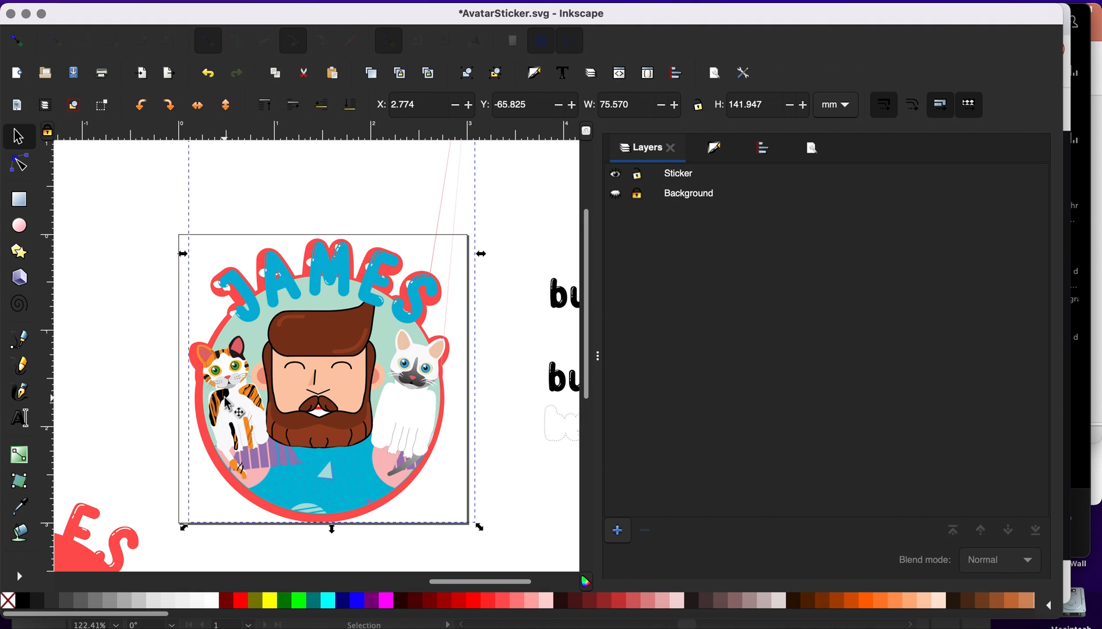
Step: Try to adjust the border's linked offset by moving its offset node further outward
scroll(225, 402, up, 1)
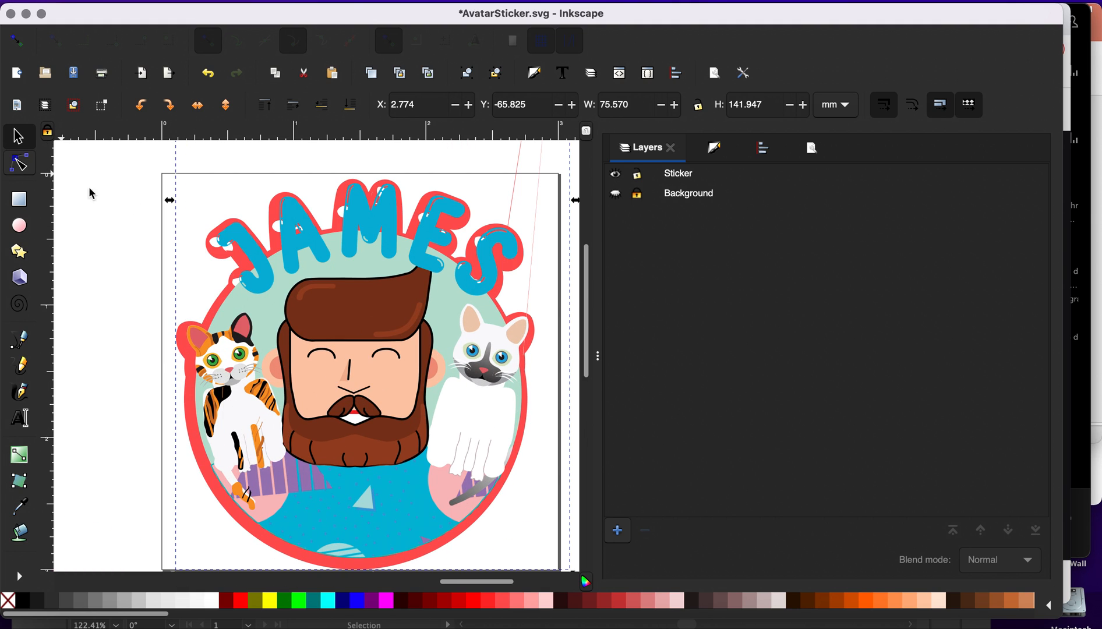
scroll(382, 314, up, 5)
scroll(381, 315, right, 1)
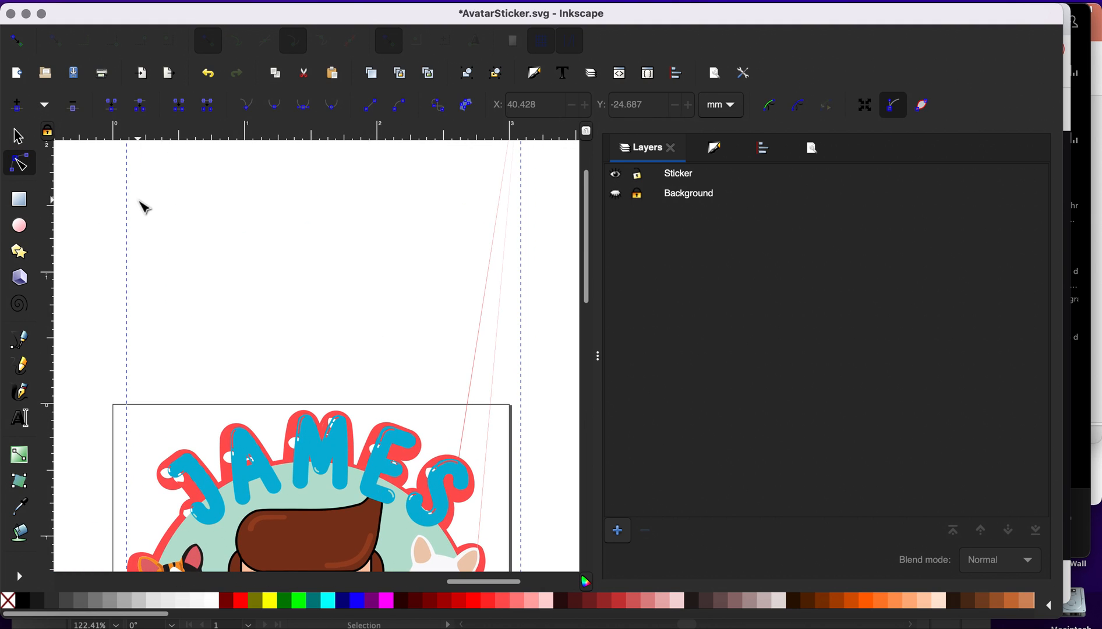
scroll(134, 329, down, 2)
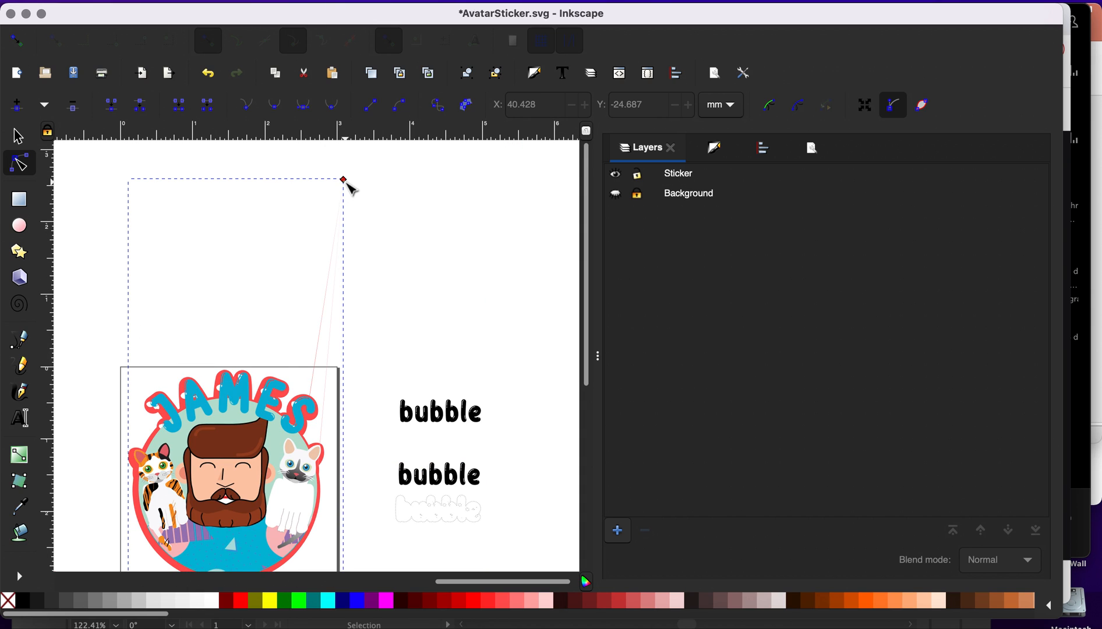
drag(348, 183, 361, 159)
Step: Undo the offset node adjustment and the placement of the red border behind the avatar artwork
key(super+z)
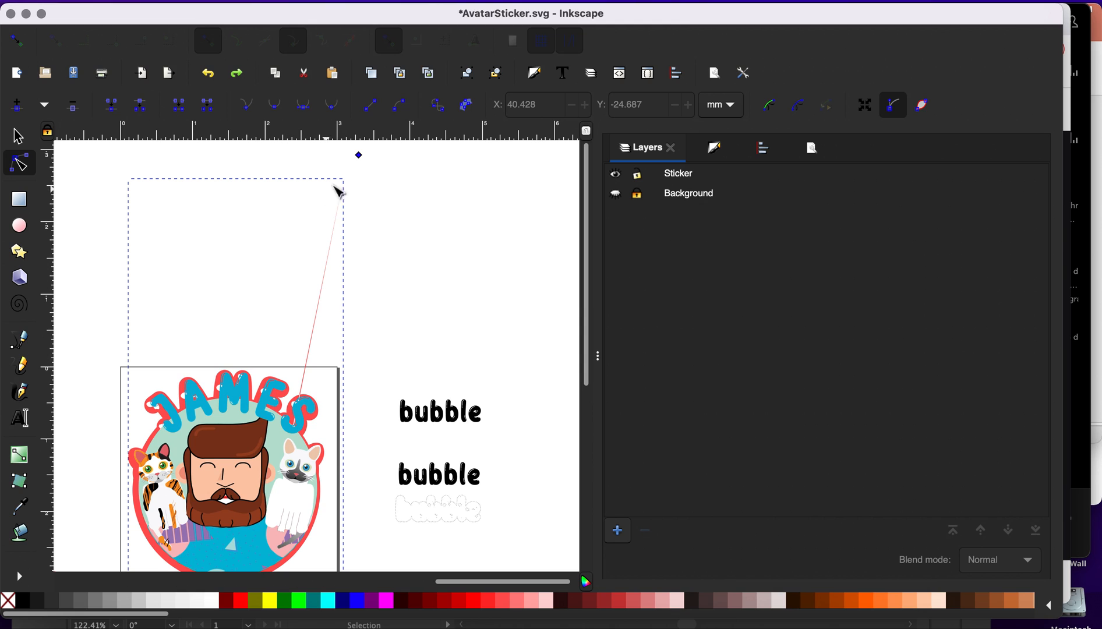
key(super+z)
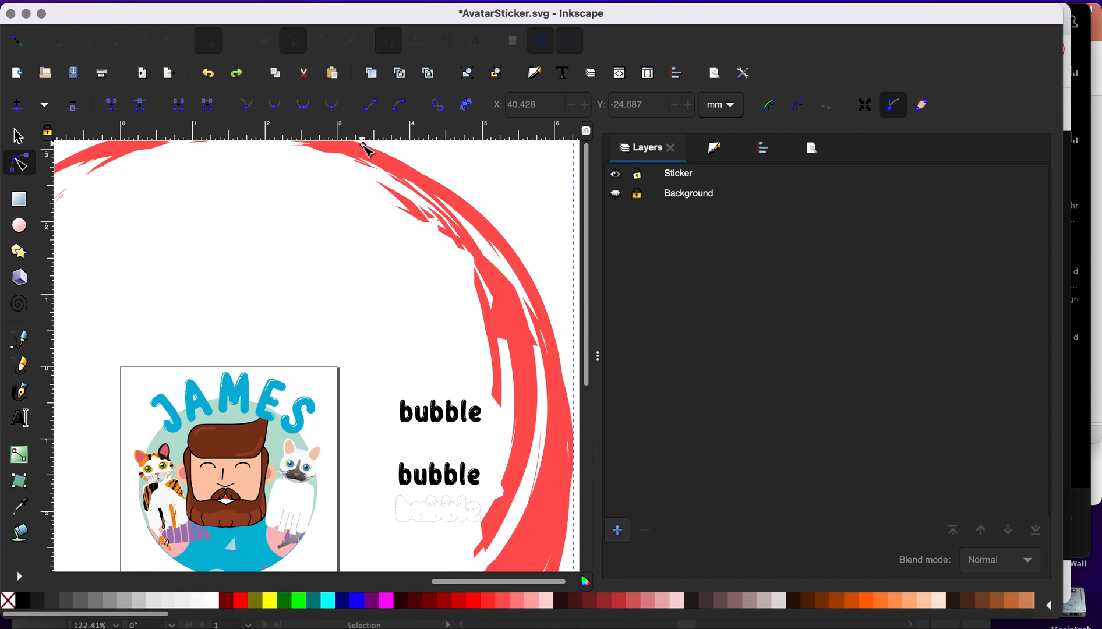
key(super+z)
key(super+z)
scroll(305, 318, left, 10)
scroll(305, 318, down, 4)
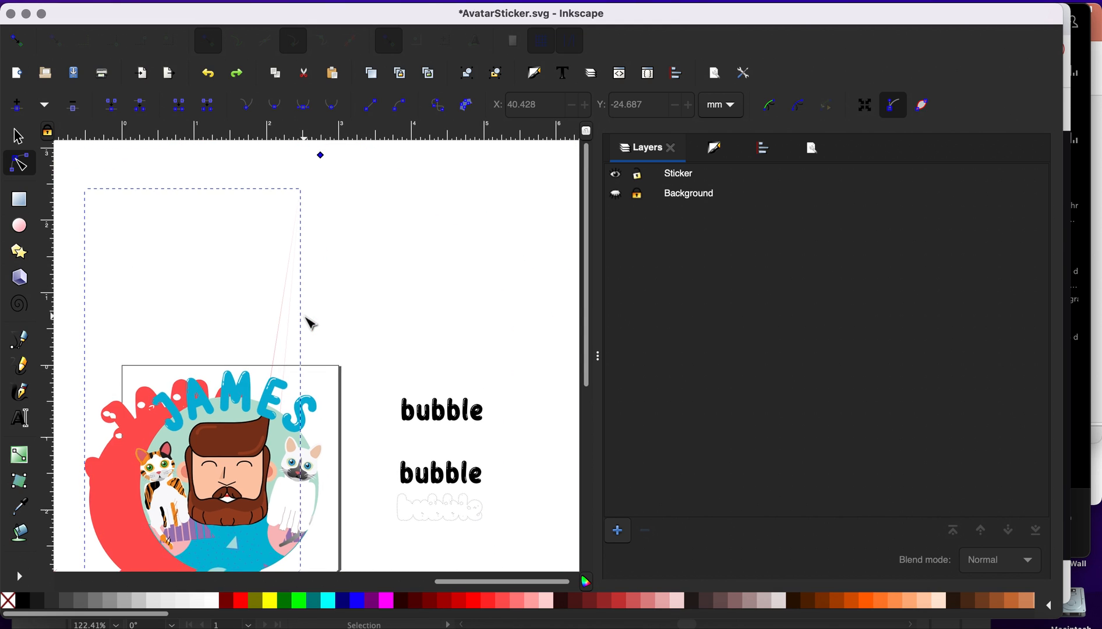
key(super+z)
key(super+z)
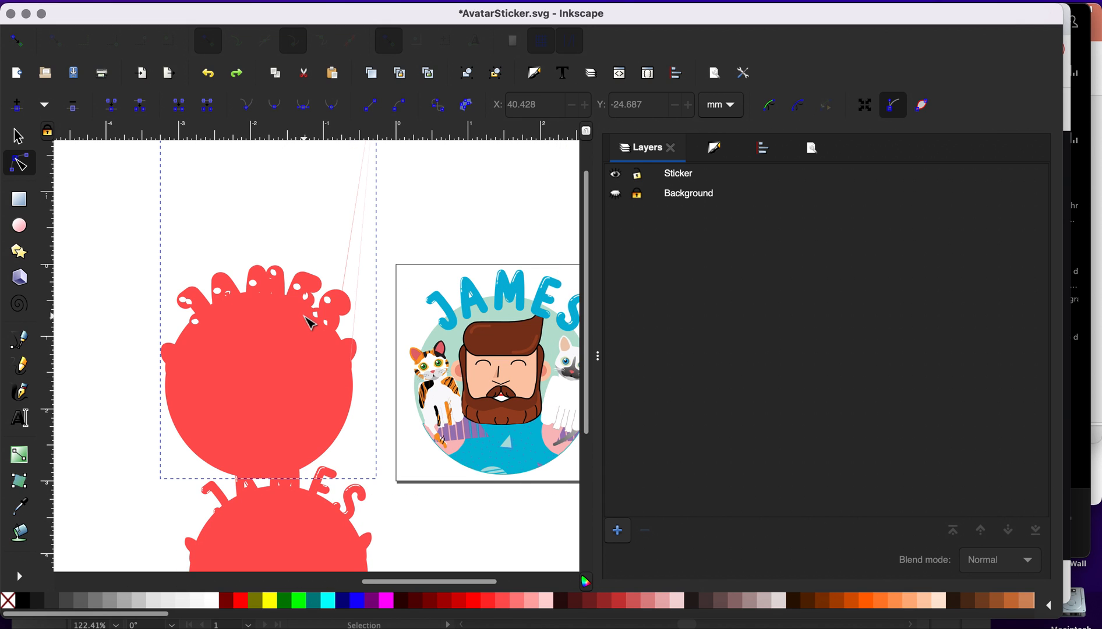
Step: Undo the moves of the original red silhouette and the linked offset made from it
scroll(304, 316, up, 8)
scroll(304, 317, down, 9)
scroll(304, 316, left, 2)
key(super+z)
key(super+z)
scroll(304, 316, up, 1)
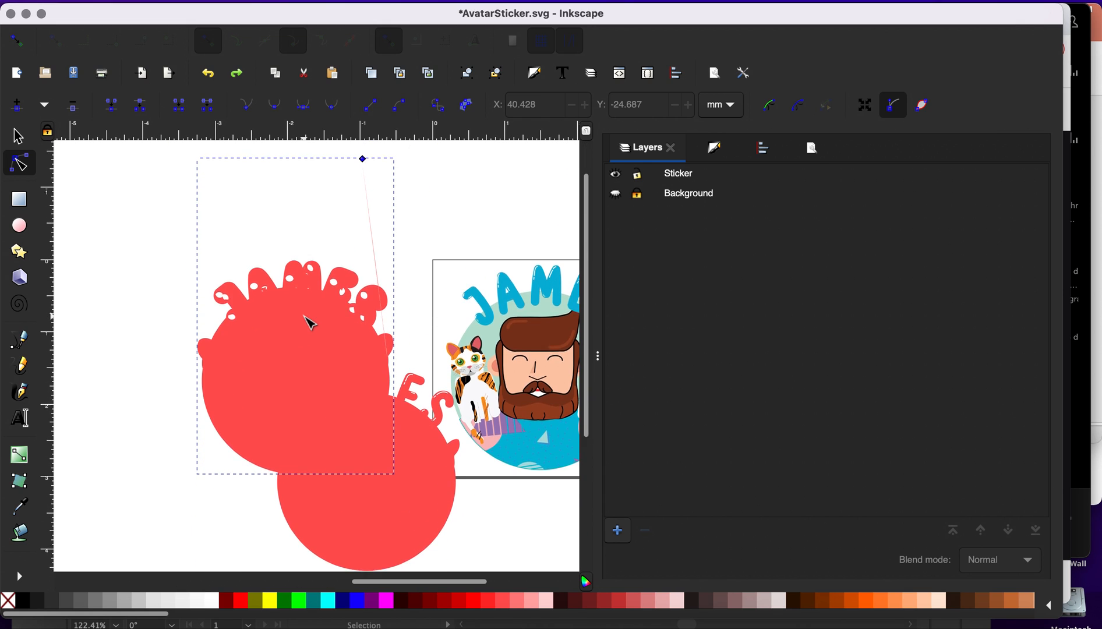
scroll(309, 322, up, 3)
scroll(309, 322, right, 1)
key(super+z)
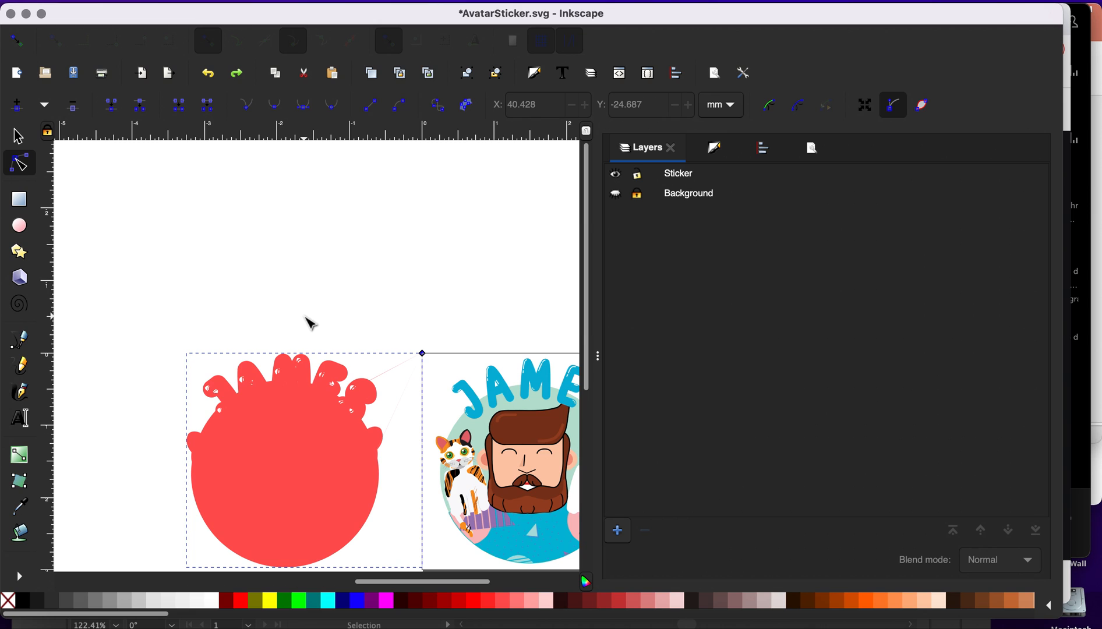
key(super+z)
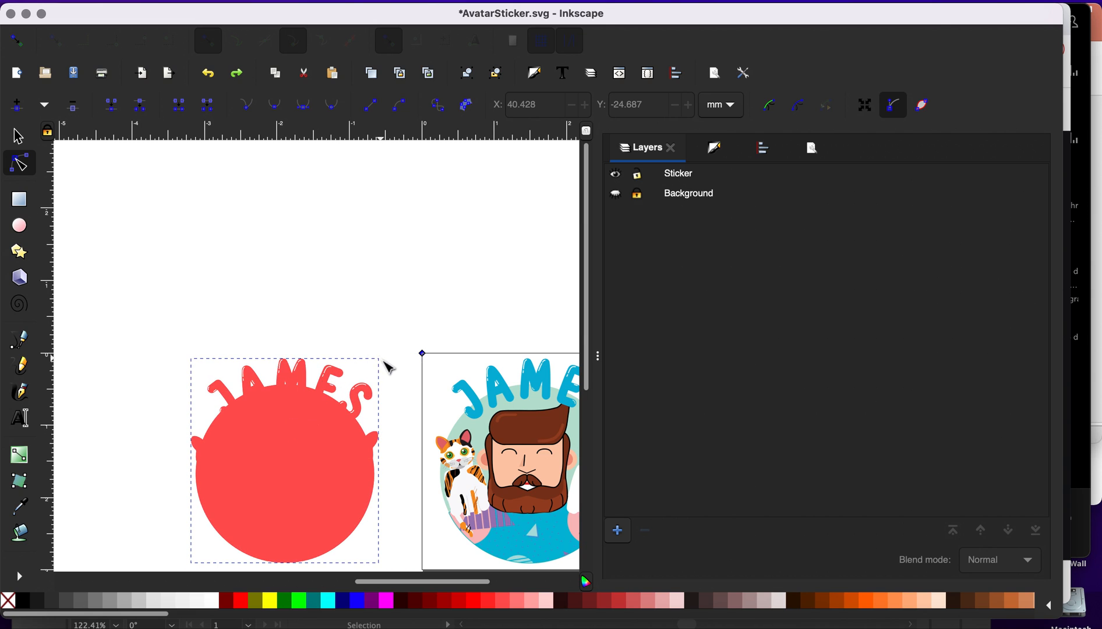
Step: Show the red silhouette's nodes and try to move a node at the top of the letter M
click(273, 437)
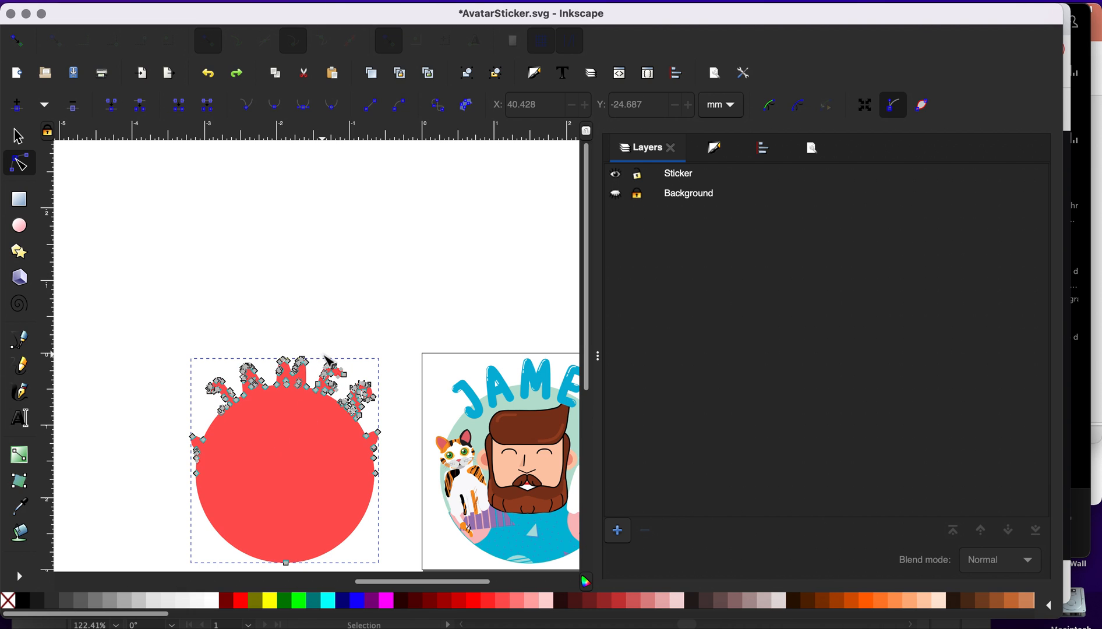
scroll(332, 352, up, 6)
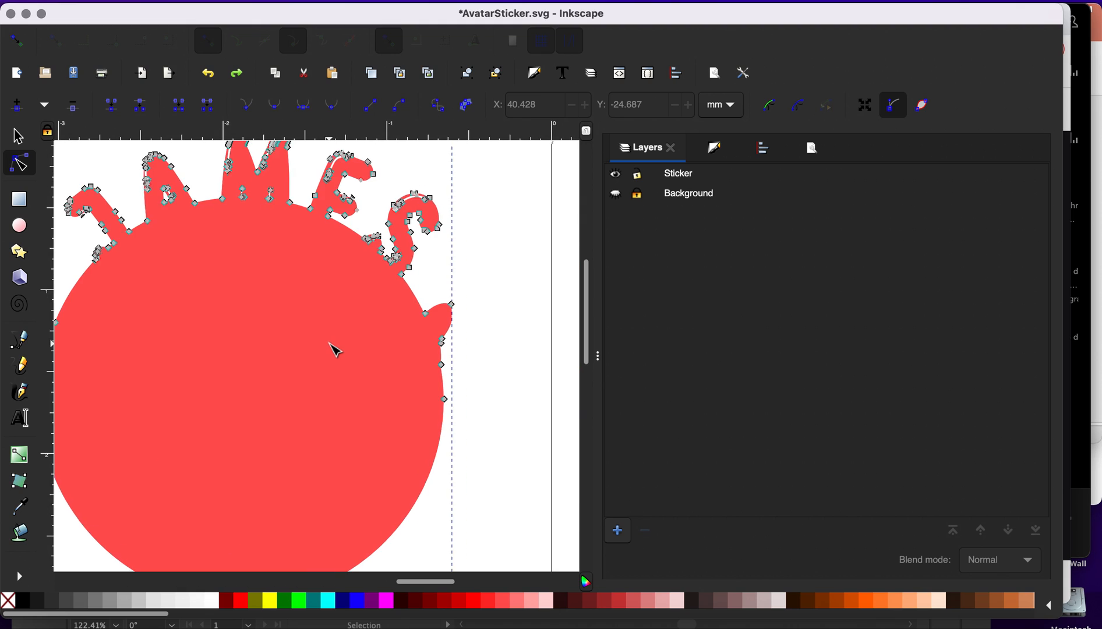
scroll(336, 332, up, 5)
drag(300, 262, 307, 248)
Step: Undo the node edit, the red fill and the union of the white cat's head shape with the silhouette
key(ctrl+z)
key(ctrl+z)
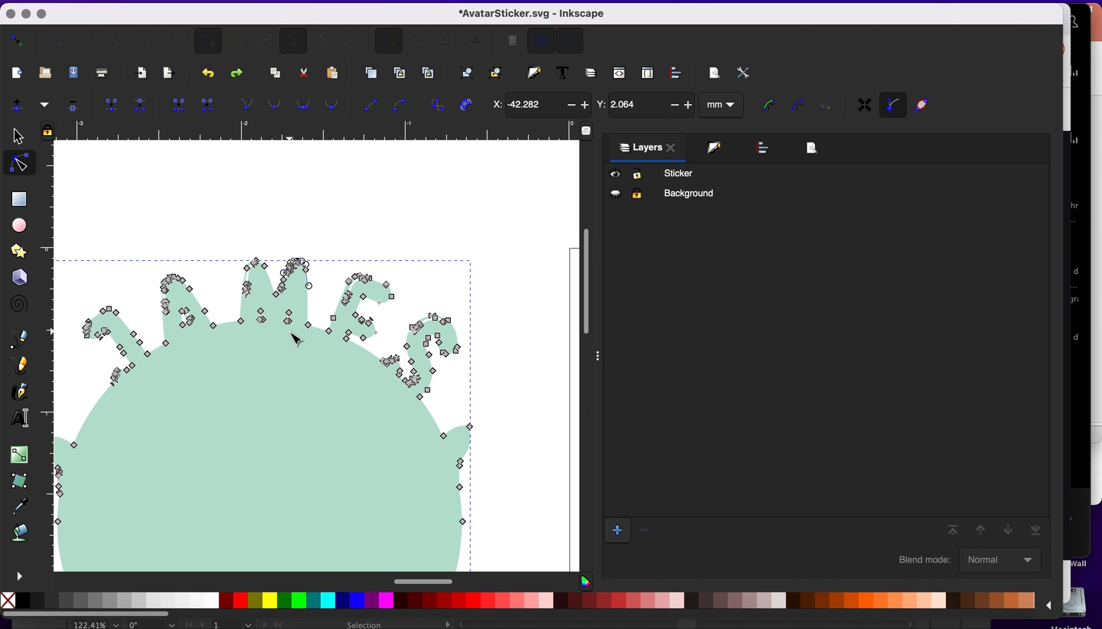
click(18, 138)
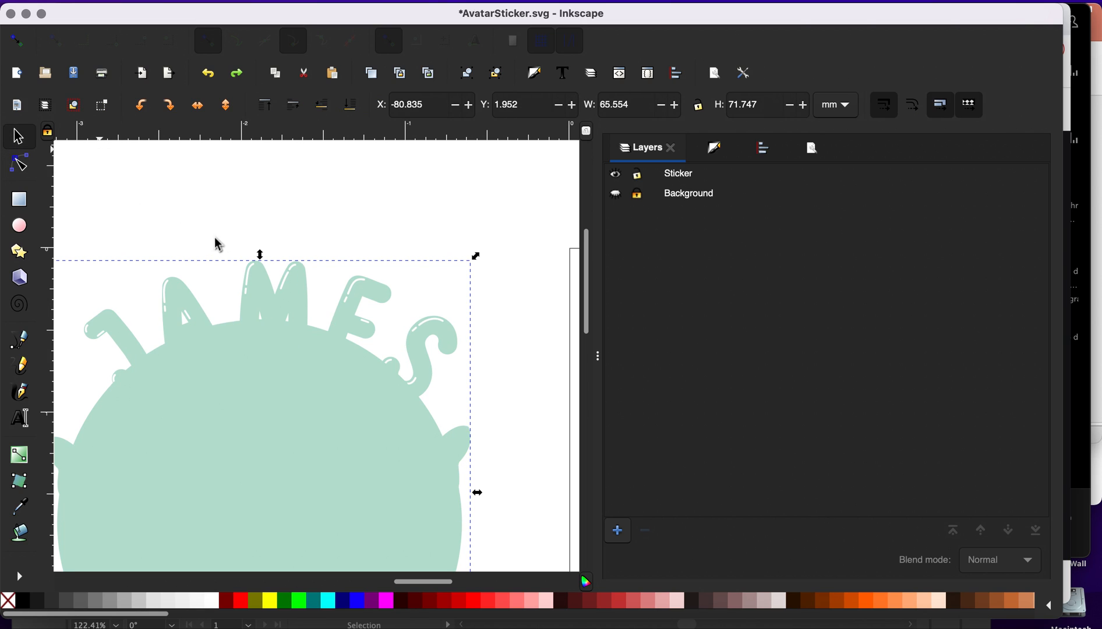
key(ctrl+z)
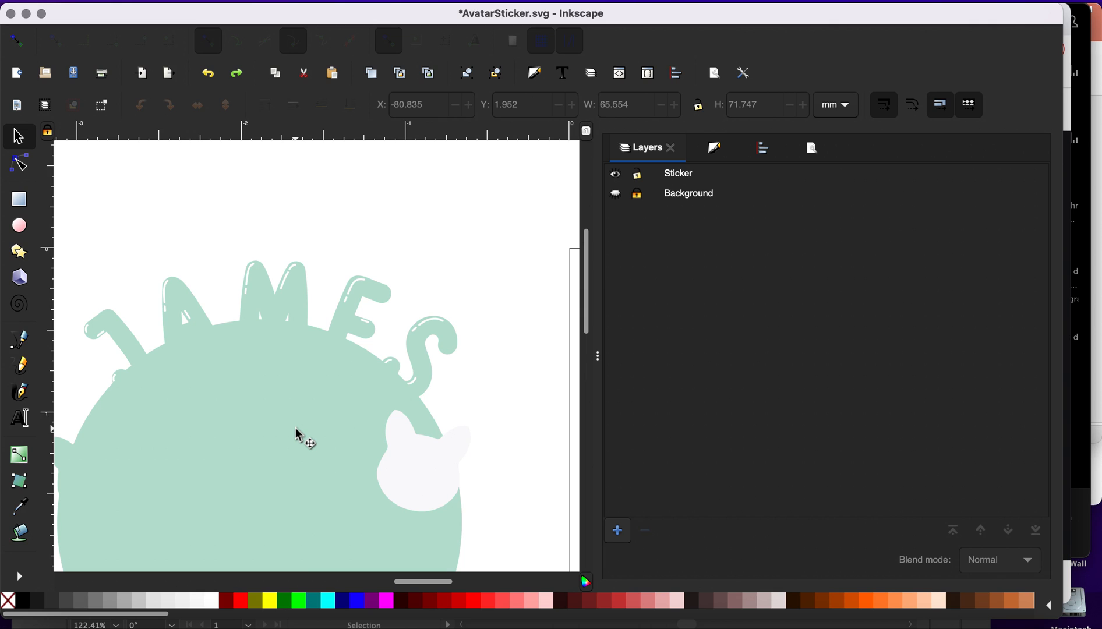
Step: Unite the white cat's head shape with the green circle-and-lettering silhouette into one path
ctrl+scroll(296, 434, down, 2)
click(370, 459)
shift+click(300, 457)
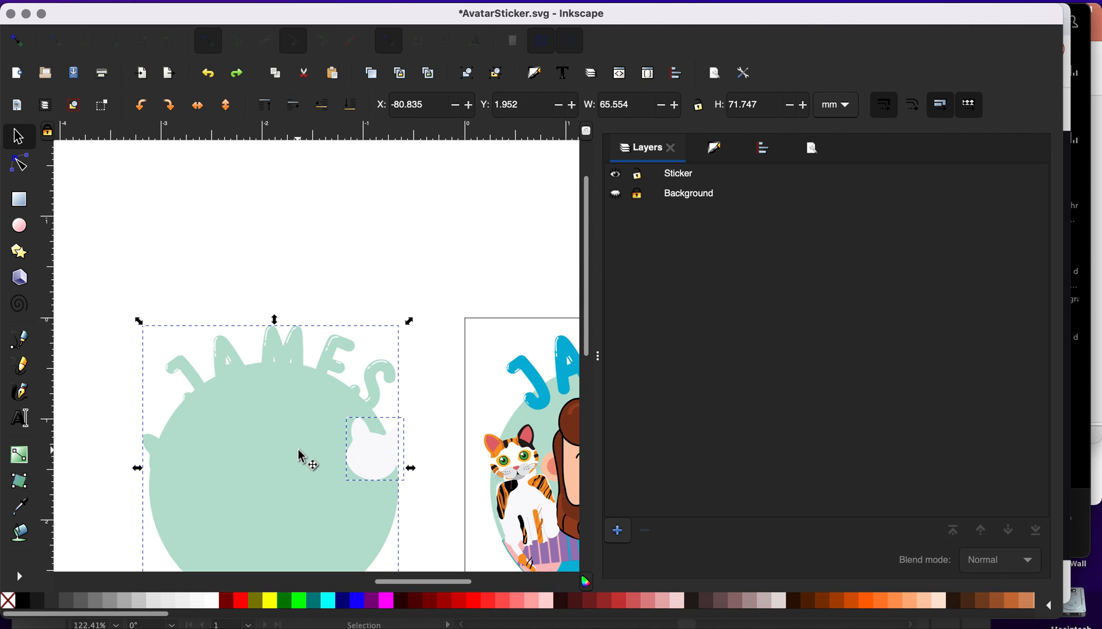
click(304, 1)
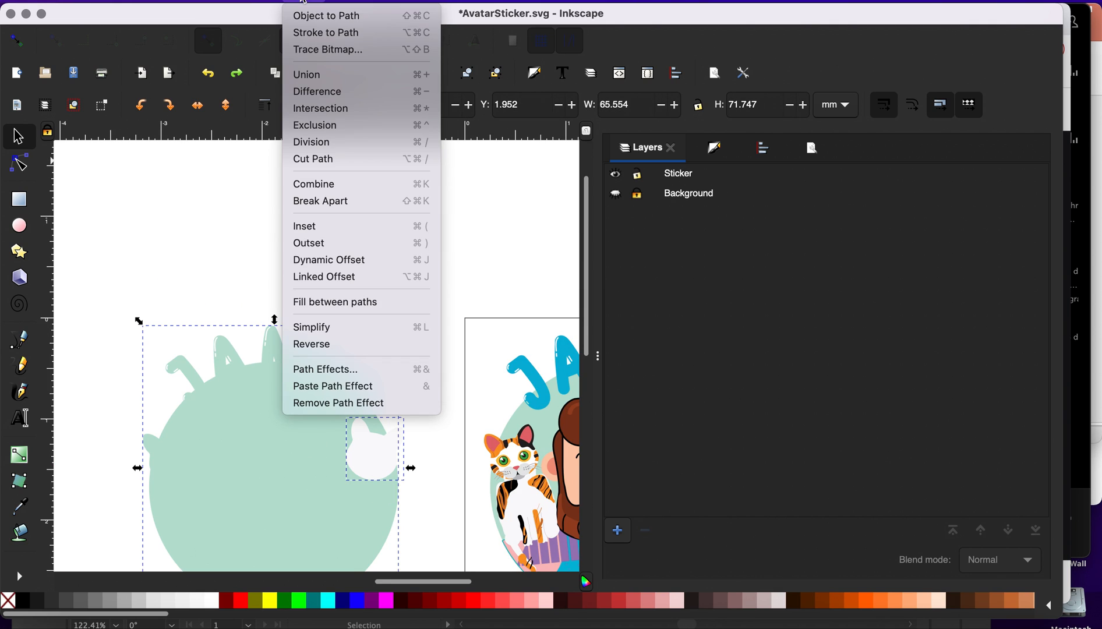
click(315, 78)
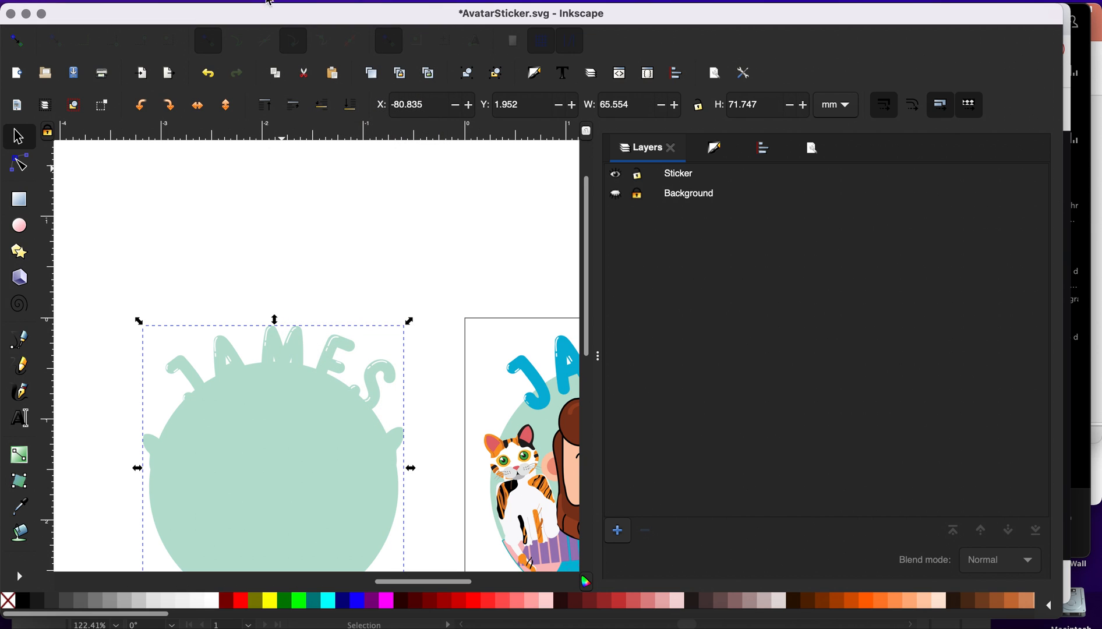
Step: Create a linked offset of the green silhouette and expand it outward to about 72 by 79 mm
click(298, 2)
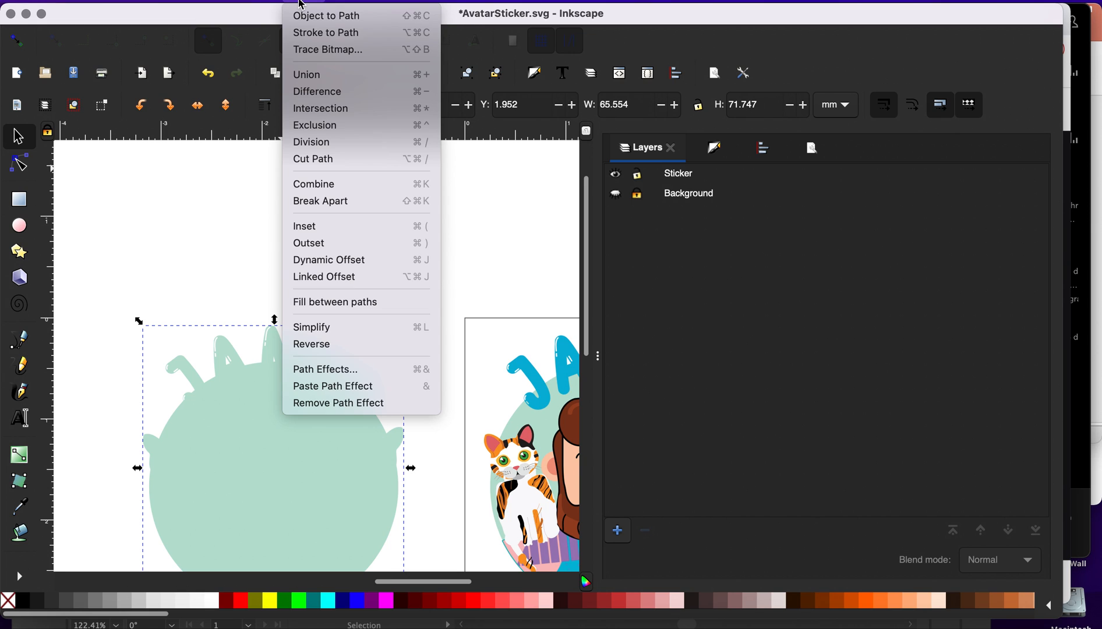
click(341, 277)
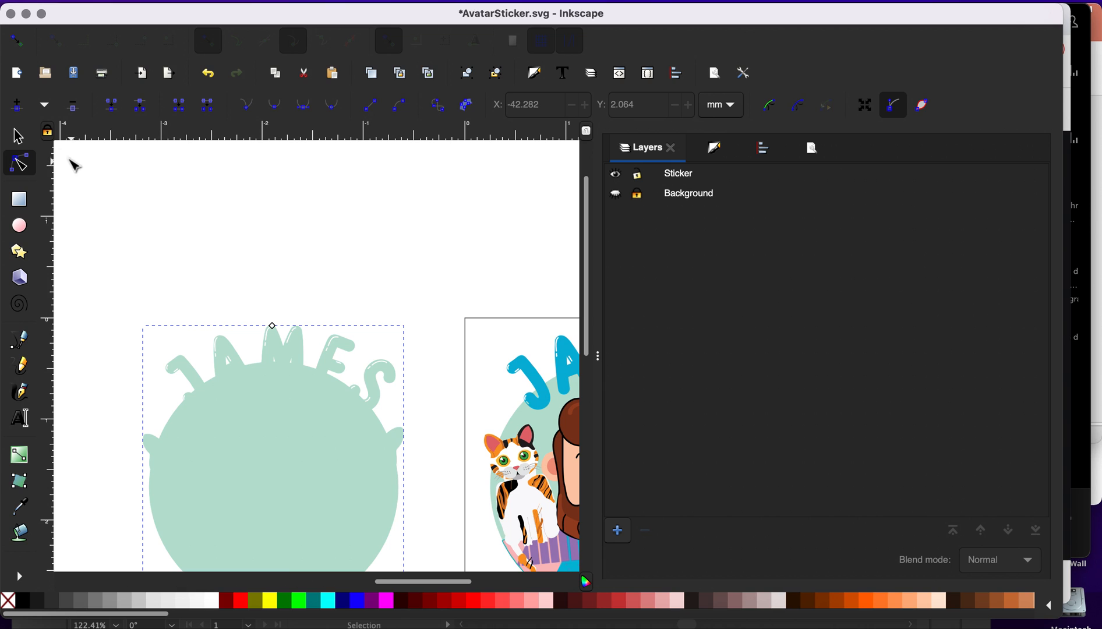
scroll(309, 357, up, 1)
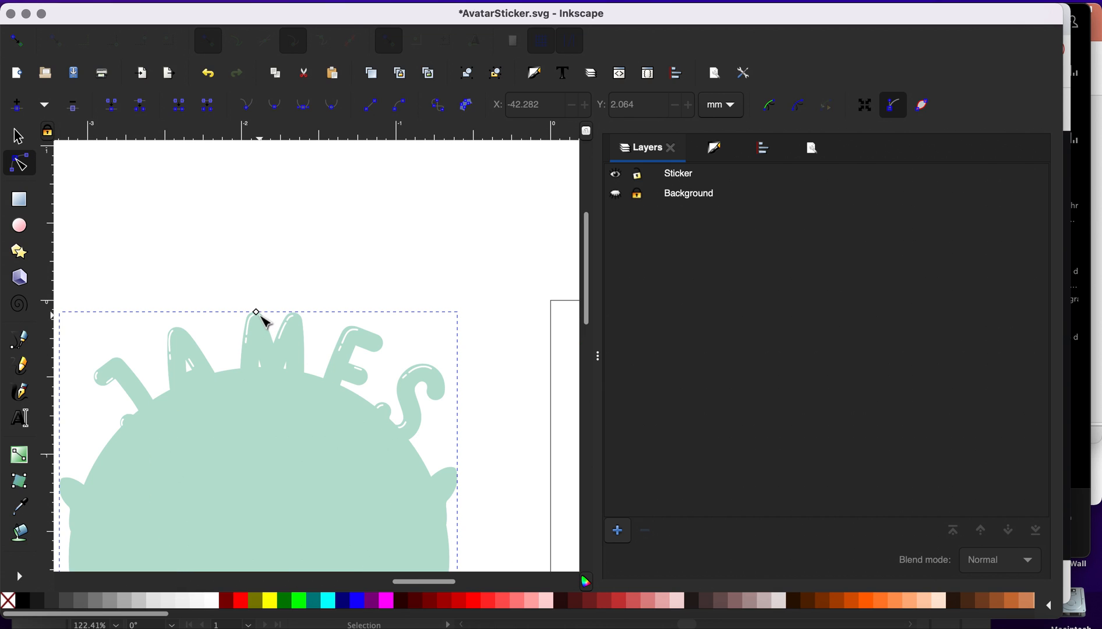
drag(260, 302, 265, 294)
scroll(304, 373, down, 8)
scroll(304, 373, left, 3)
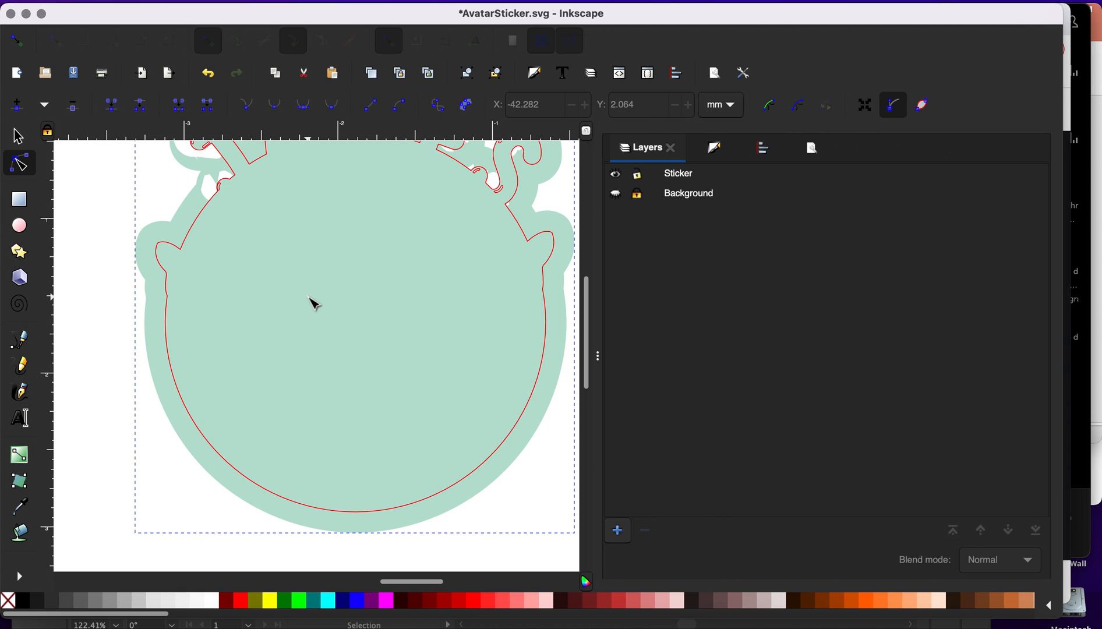
scroll(312, 306, up, 8)
scroll(312, 305, right, 3)
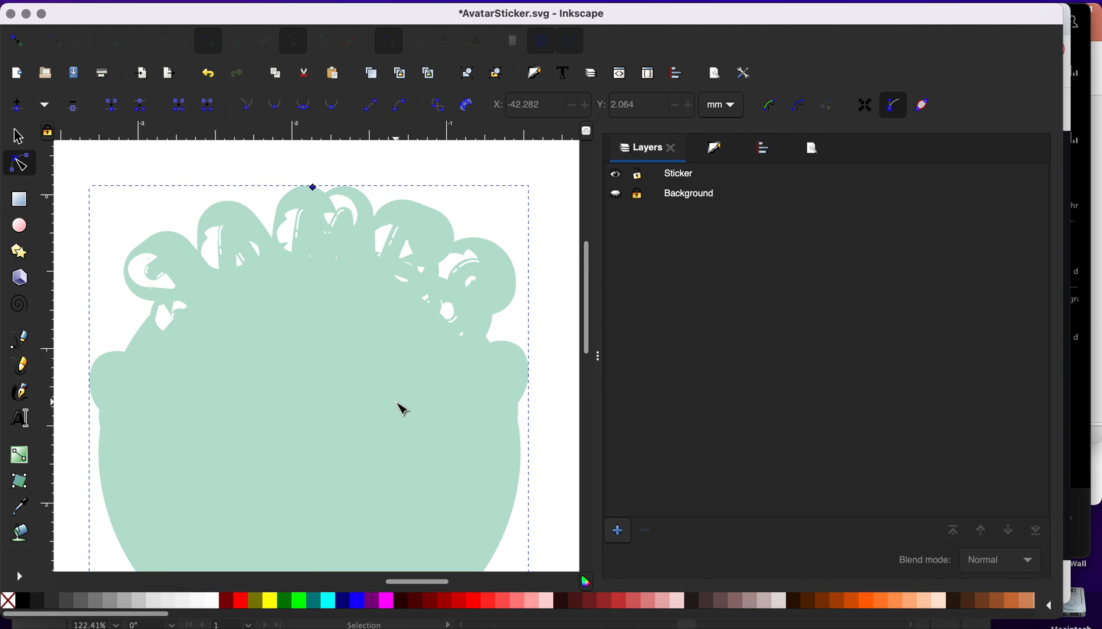
Step: Convert the linked offset to an editable path and fill it with magenta
click(309, 1)
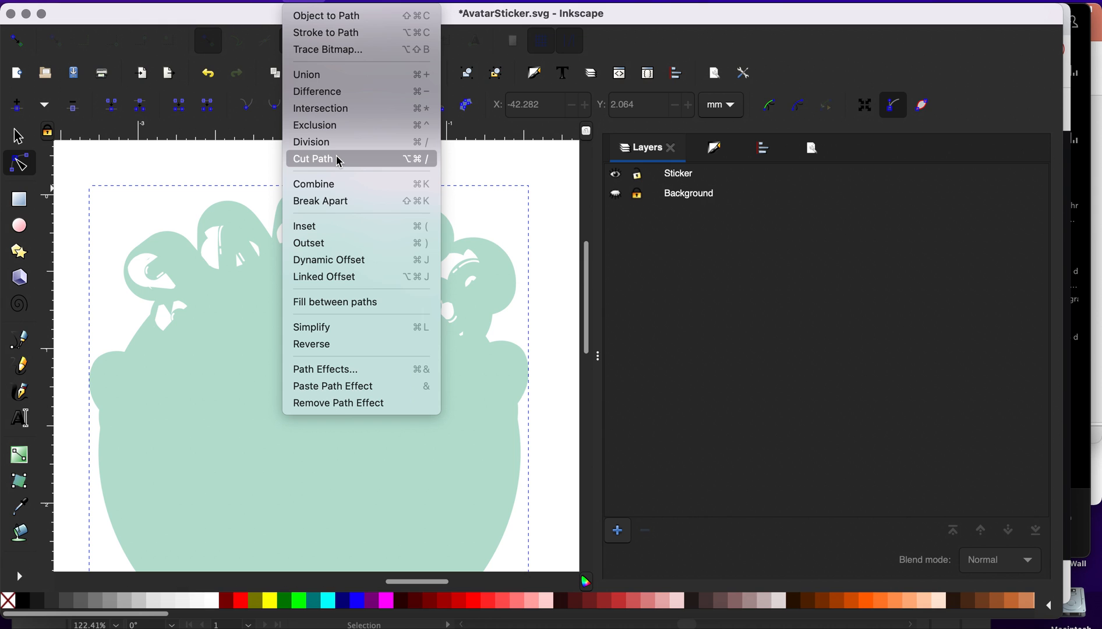
click(310, 21)
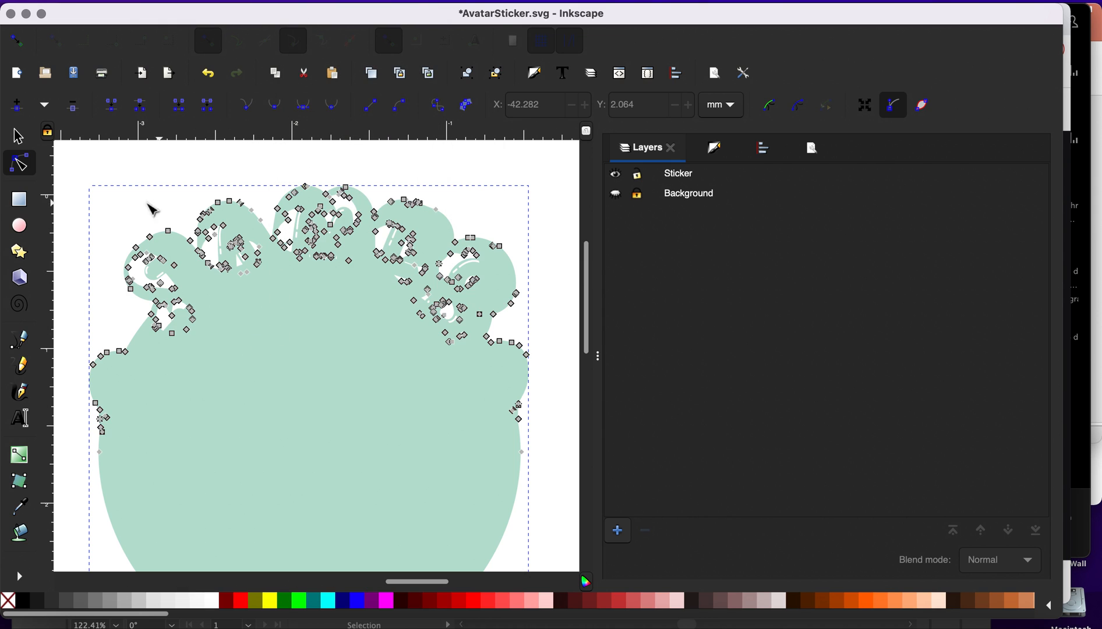
scroll(209, 298, up, 3)
scroll(187, 274, left, 1)
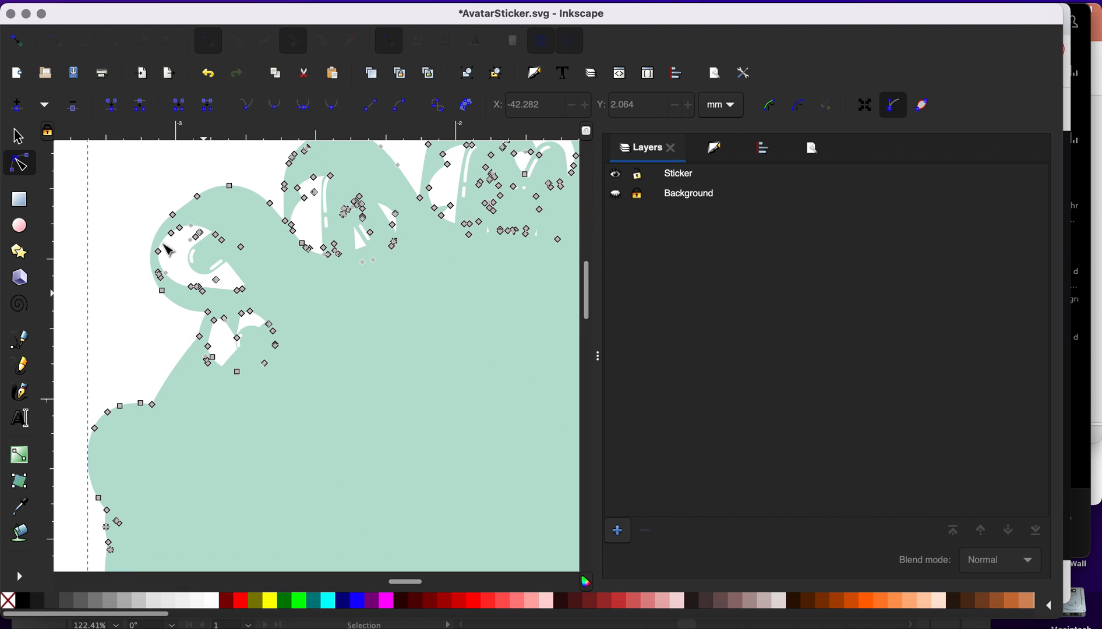
shift+click(388, 604)
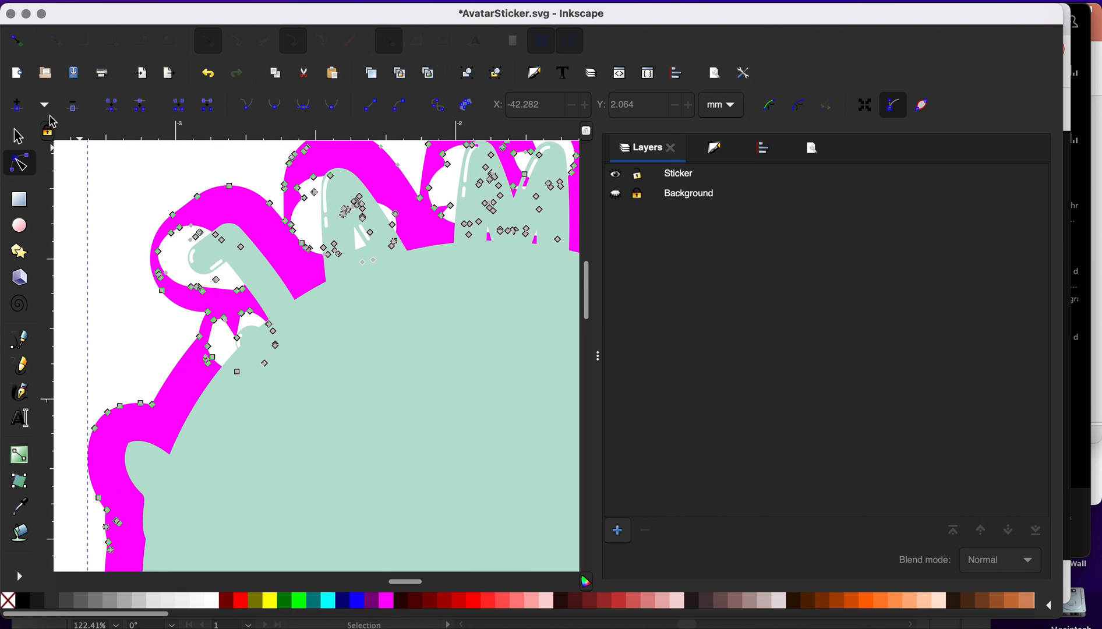
Step: Move the original green silhouette down and to the left, clear of the magenta offset, and select the offset shape
click(20, 136)
key(5)
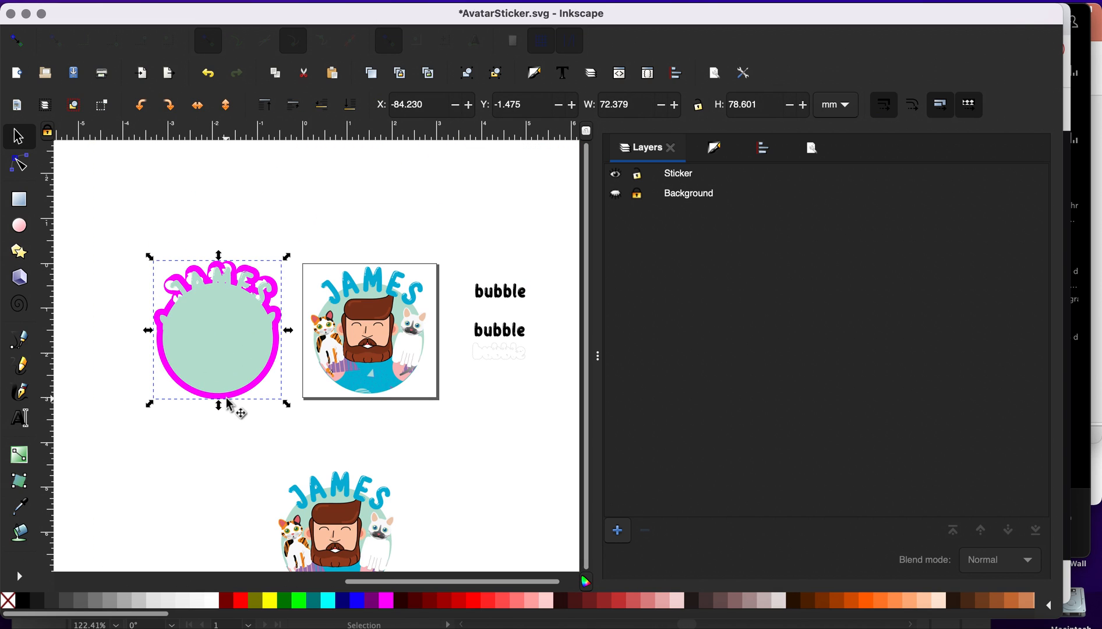
ctrl+scroll(236, 408, up, 2)
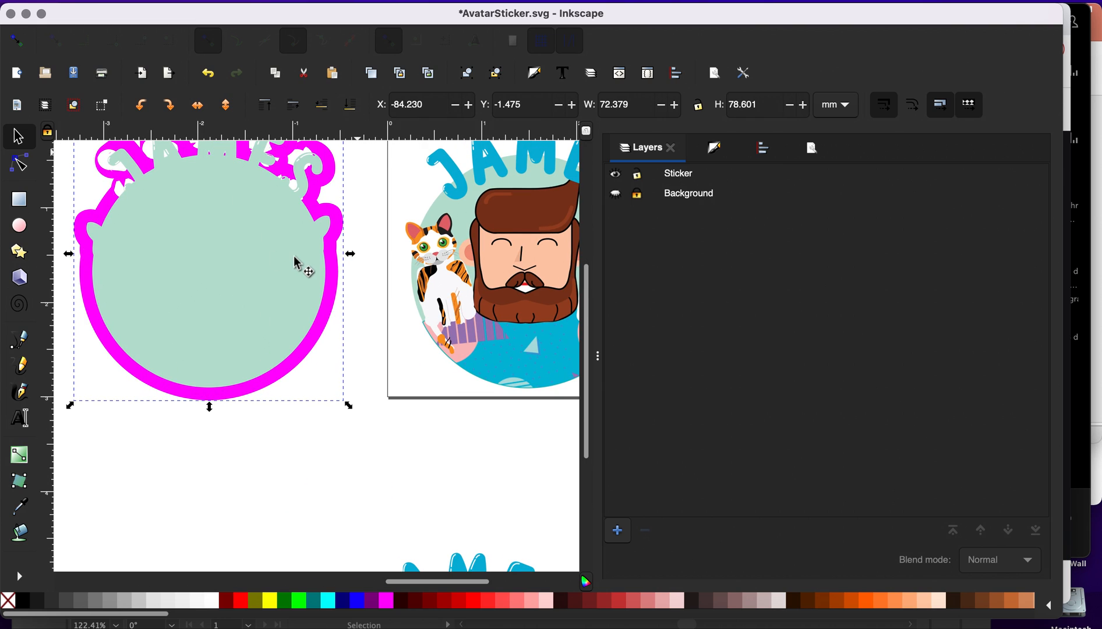
scroll(300, 263, up, 2)
scroll(296, 265, up, 2)
scroll(357, 290, down, 3)
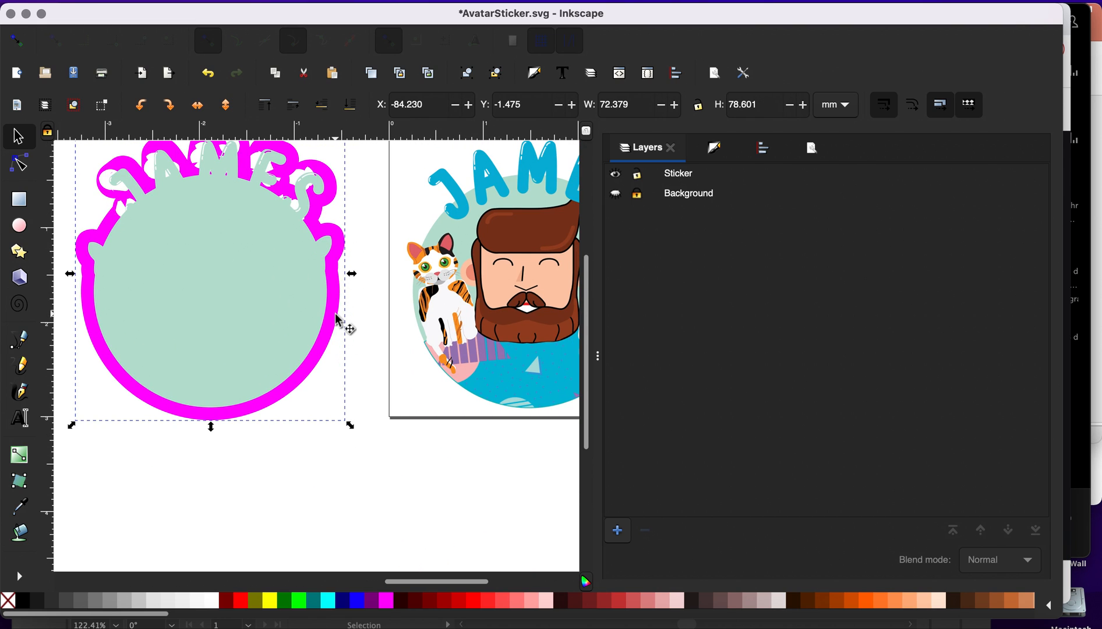
scroll(341, 321, up, 5)
drag(291, 323, 71, 549)
scroll(185, 451, down, 5)
click(301, 308)
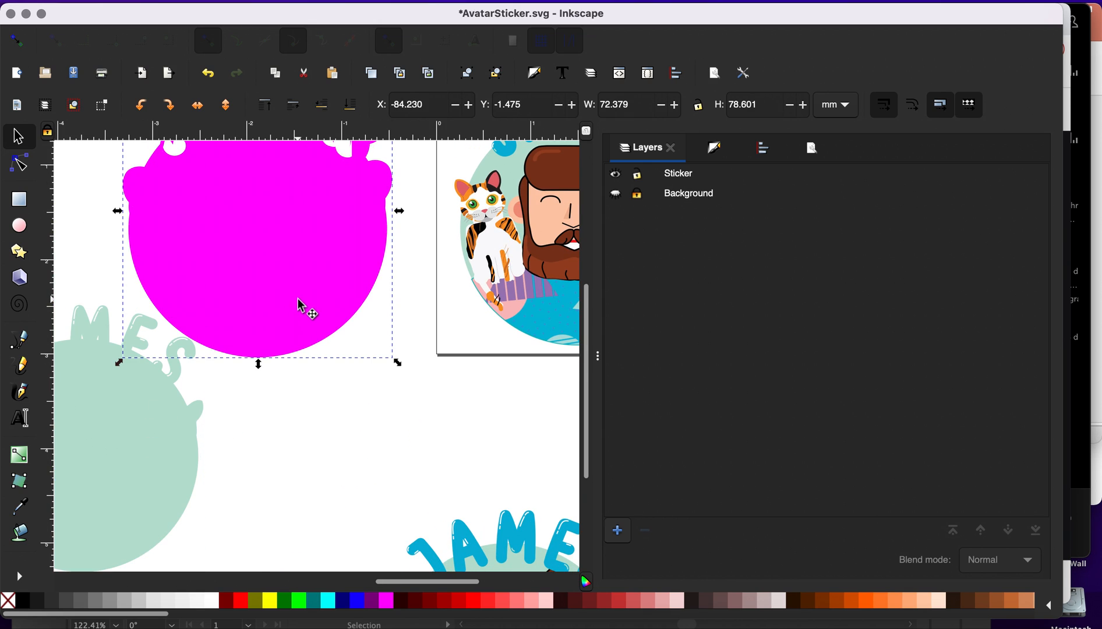
Step: Delete the magenta path's nodes around the letter J to close the holes inside it
scroll(297, 300, up, 7)
ctrl+scroll(299, 302, up, 2)
scroll(297, 301, left, 9)
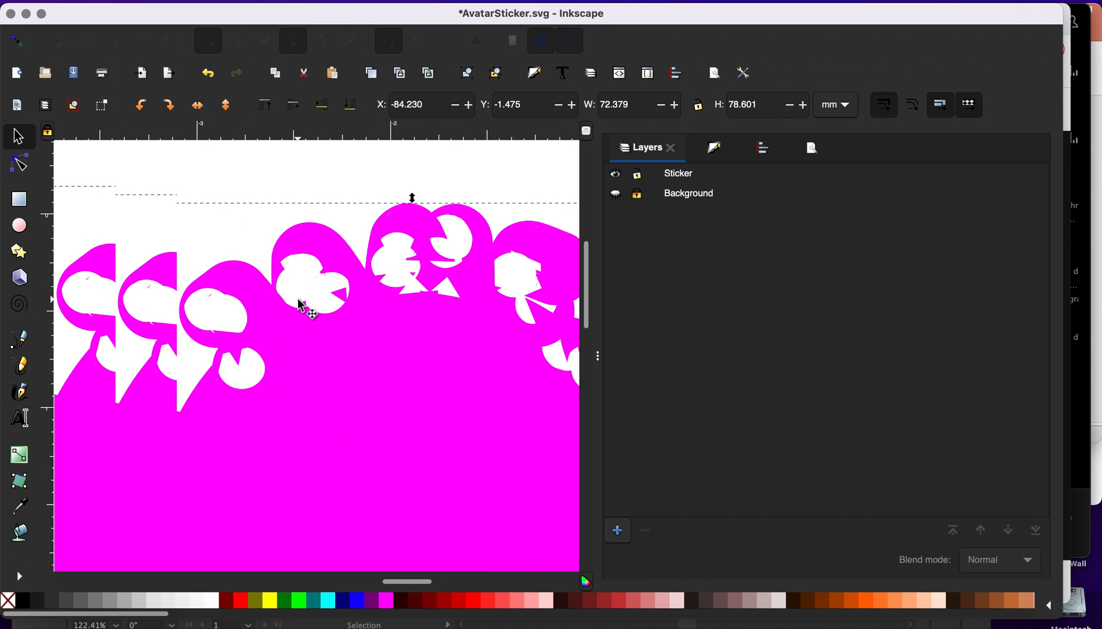
click(19, 162)
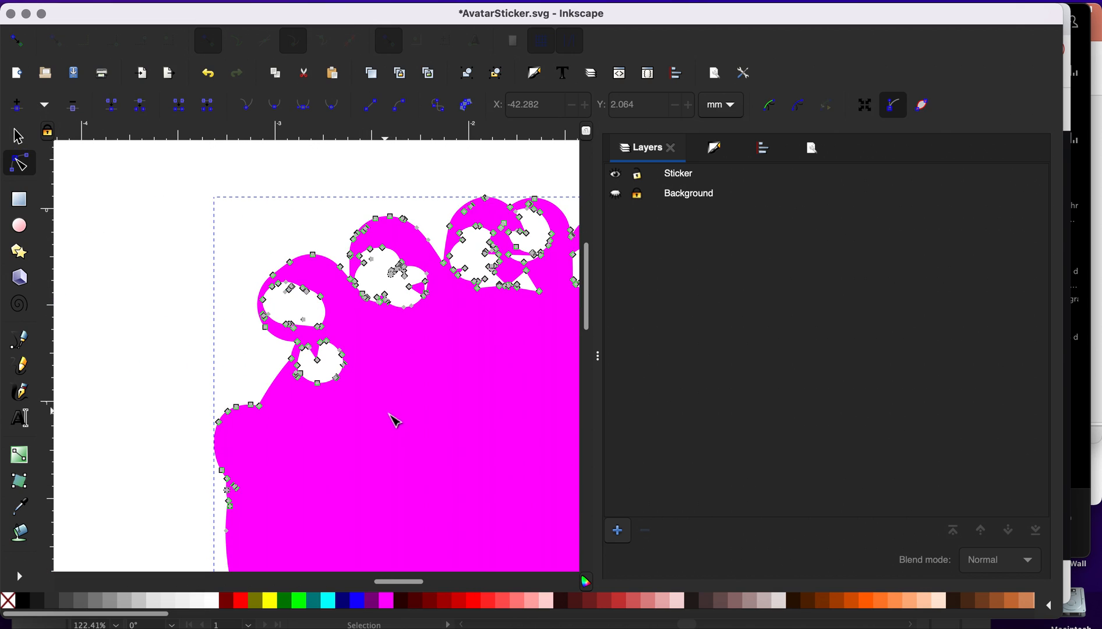
drag(348, 417, 264, 287)
key(Delete)
key(Delete)
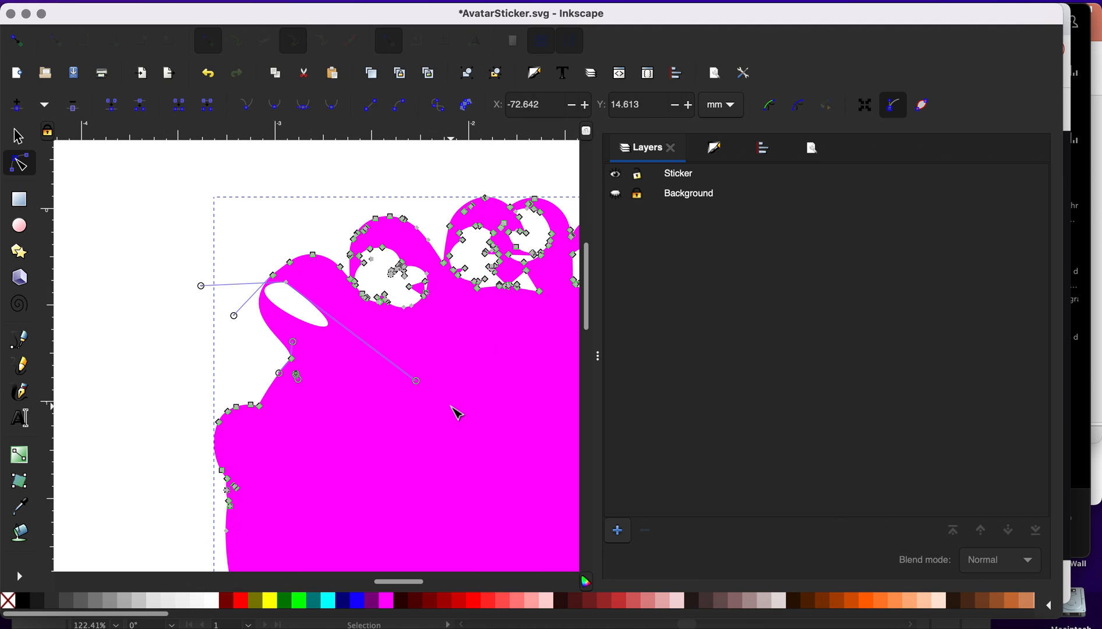
drag(349, 350, 278, 278)
key(Delete)
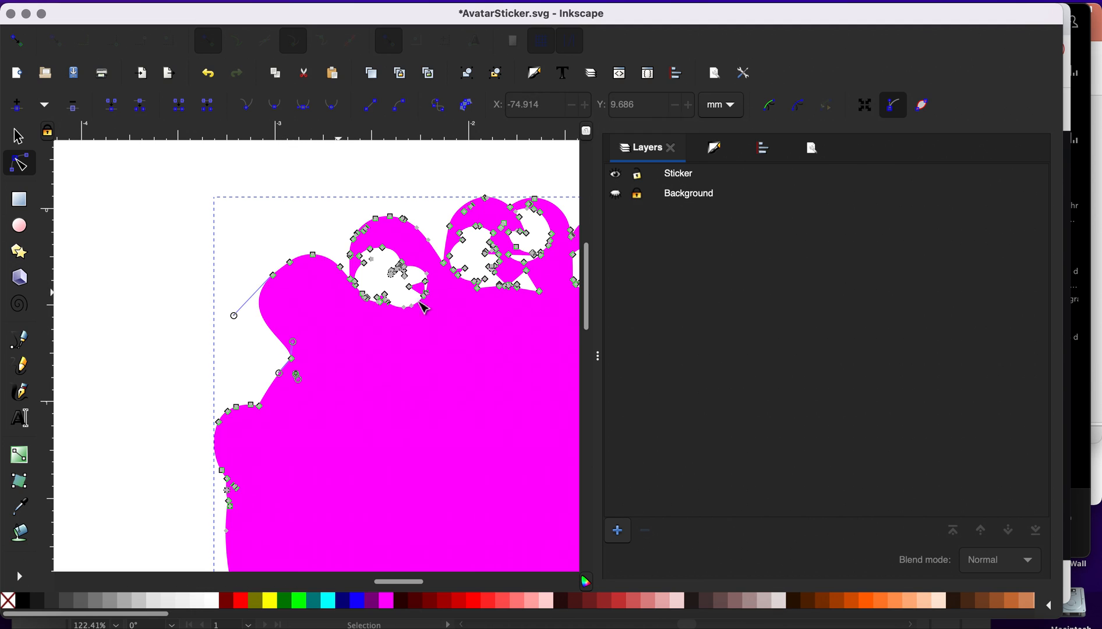
Step: Delete the nodes around the hole in the letter A of the magenta border shape
drag(451, 331, 357, 247)
key(Delete)
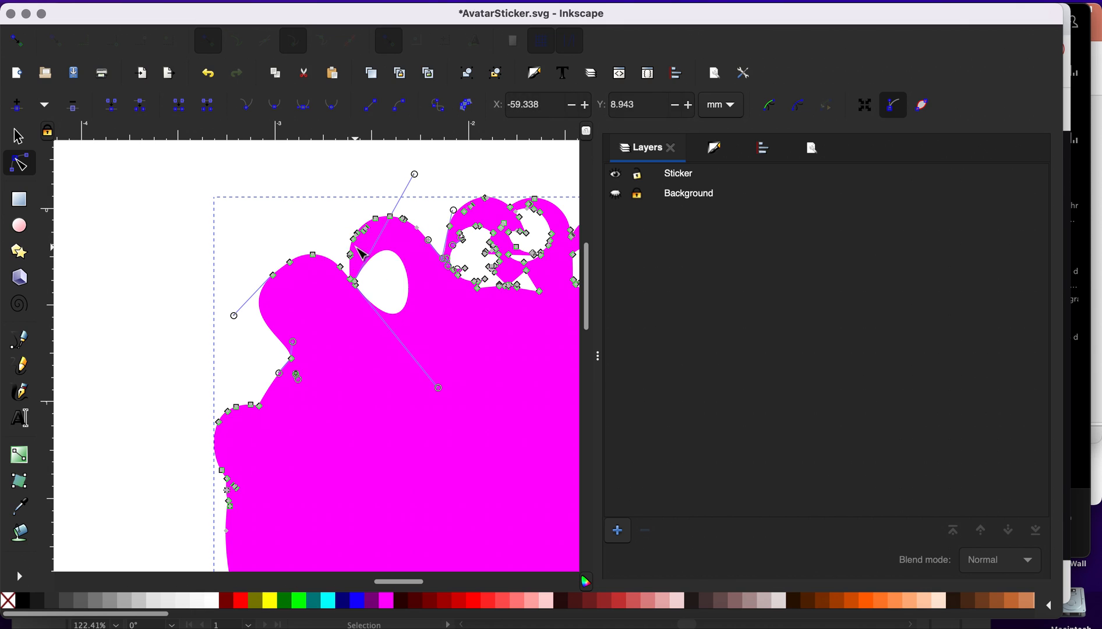
click(354, 283)
key(Delete)
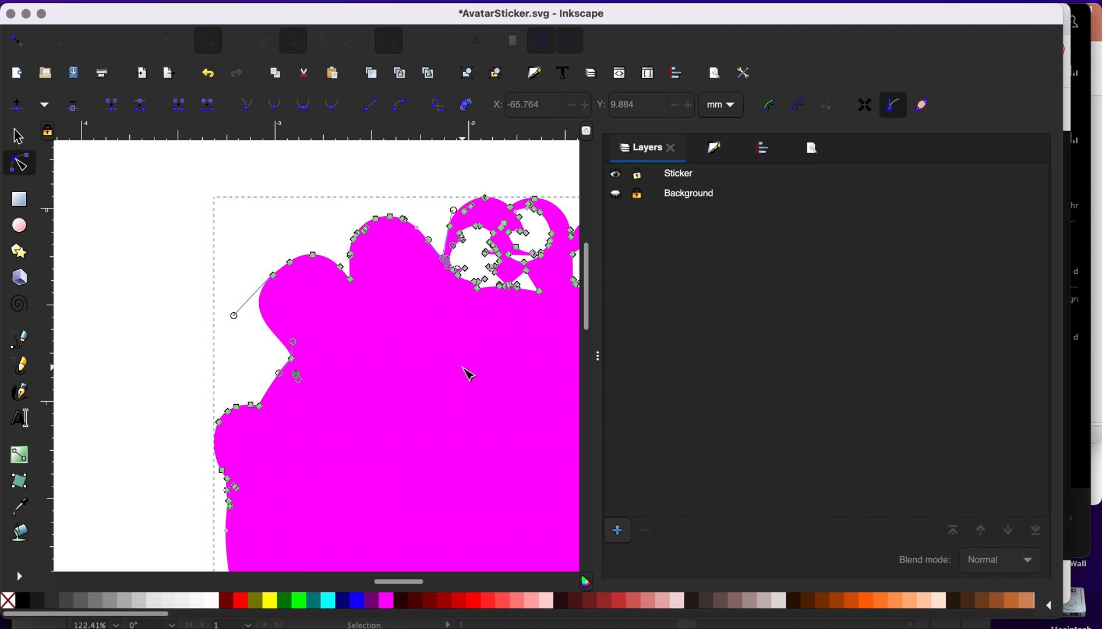
Step: Delete the inner nodes and the notch between the peaks of the letter M in the magenta shape
scroll(469, 373, up, 2)
scroll(513, 364, right, 3)
drag(490, 367, 386, 269)
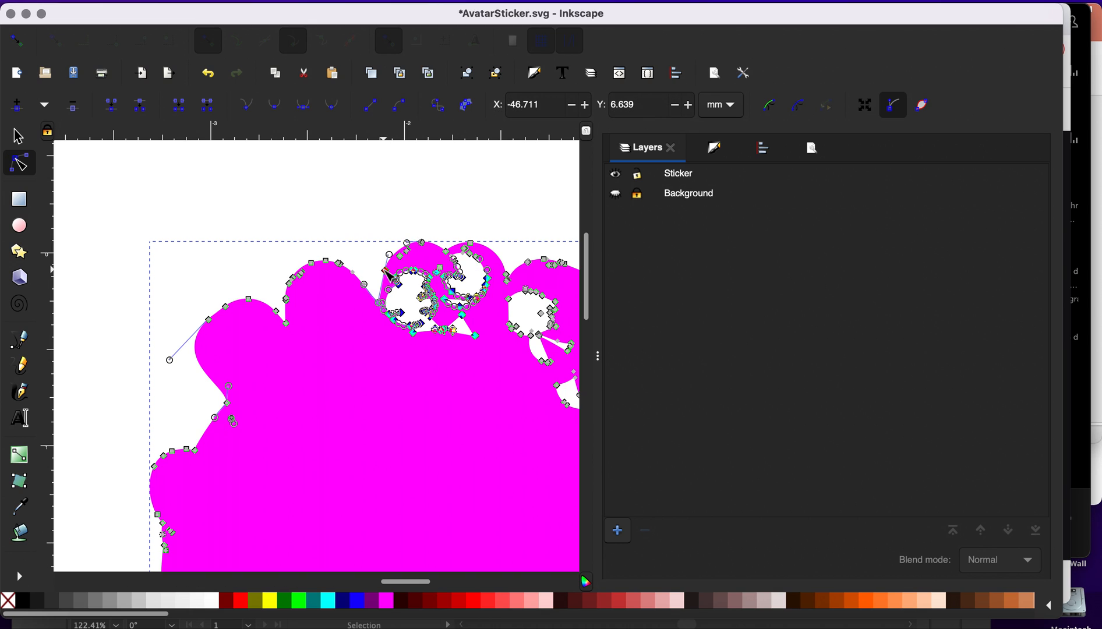
key(Delete)
drag(482, 317, 438, 249)
key(Delete)
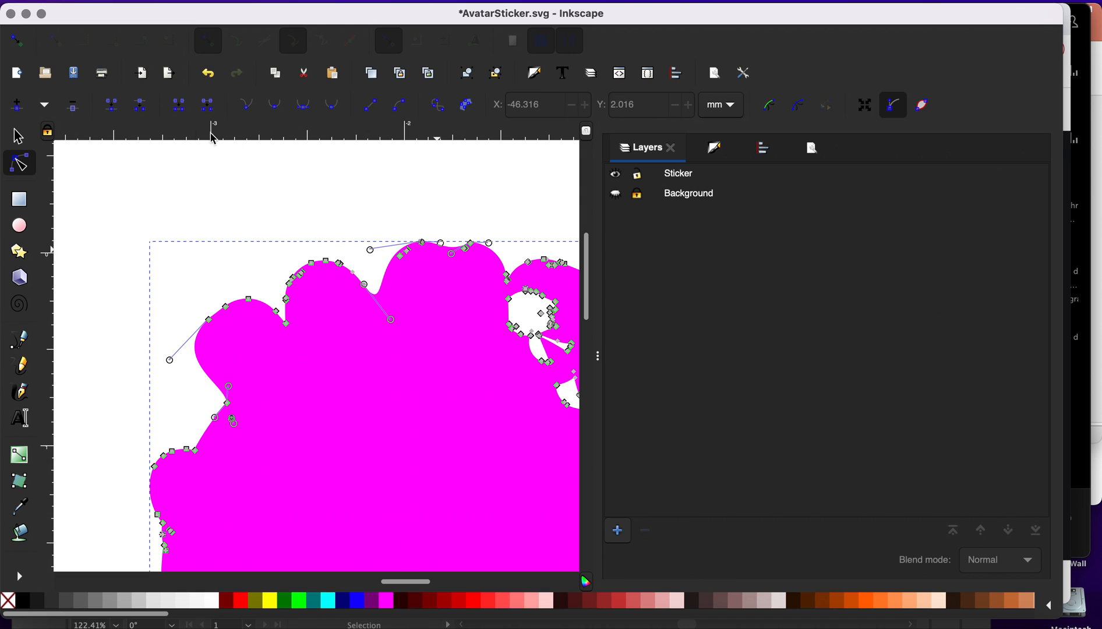
click(25, 142)
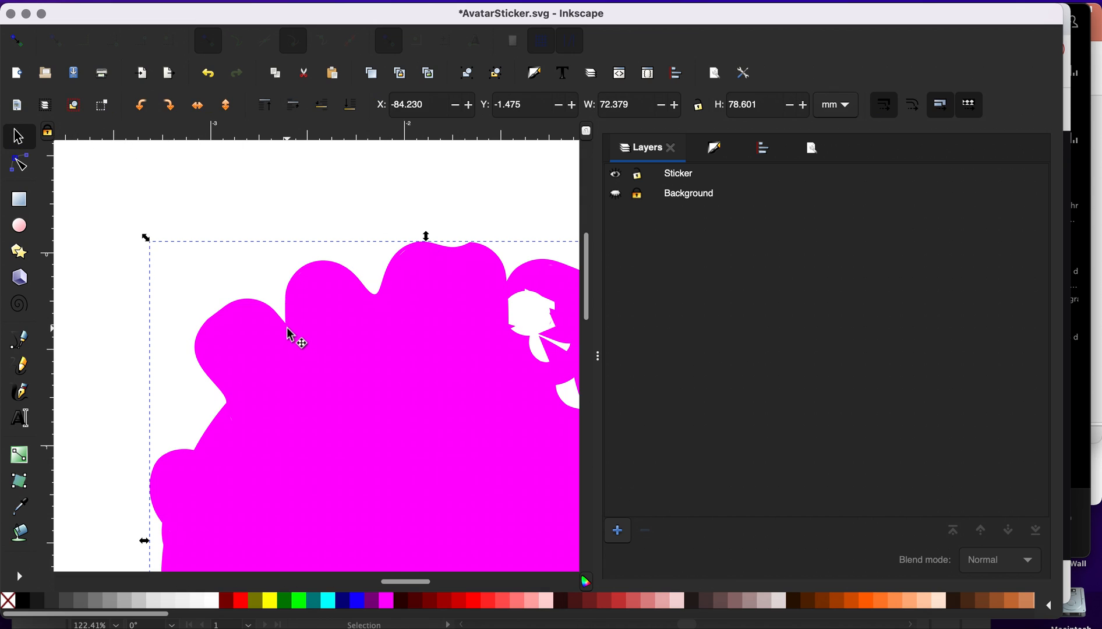
Step: Give the border shape a magenta stroke and remove its fill
scroll(287, 328, down, 3)
scroll(287, 329, down, 4)
scroll(287, 328, right, 3)
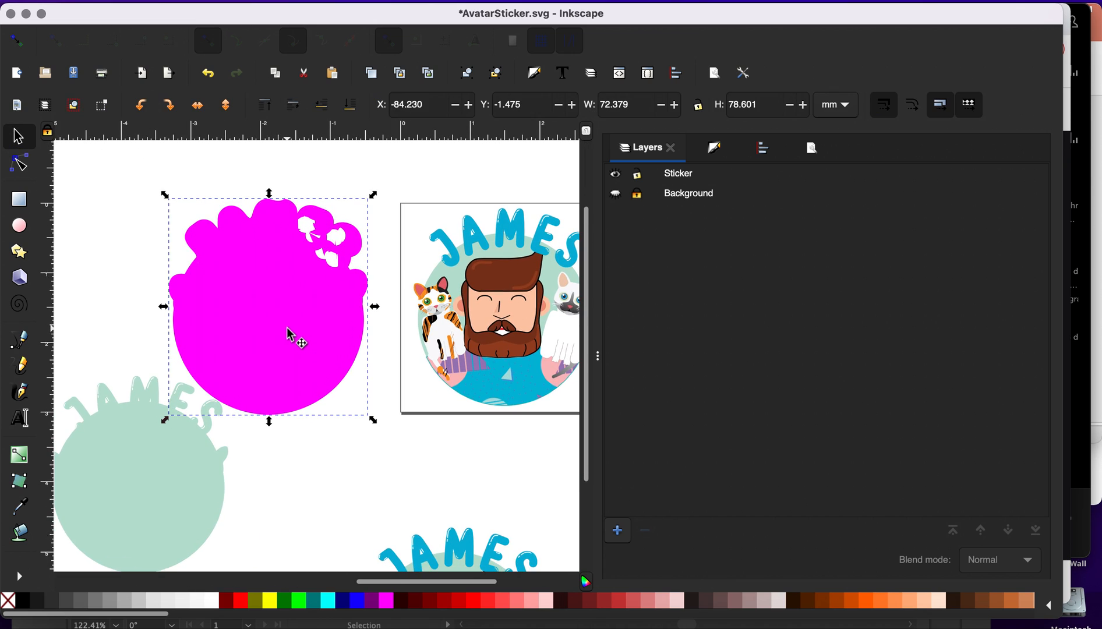
shift+click(383, 605)
click(7, 600)
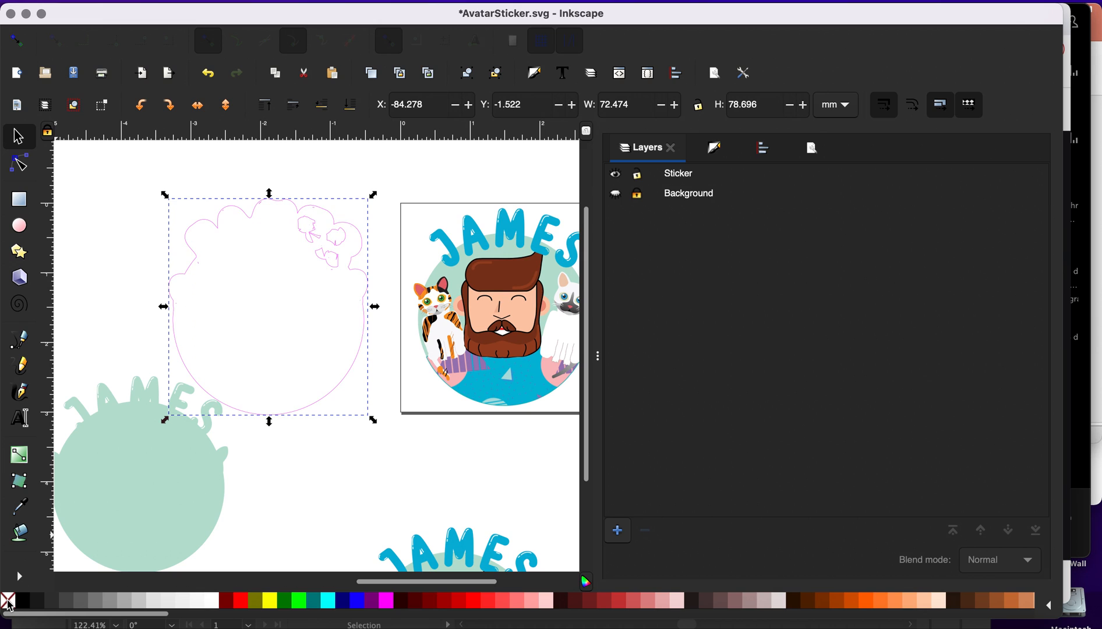
Step: Set the border outline's stroke width to 0.104 in and apply a dotted dash pattern
click(722, 151)
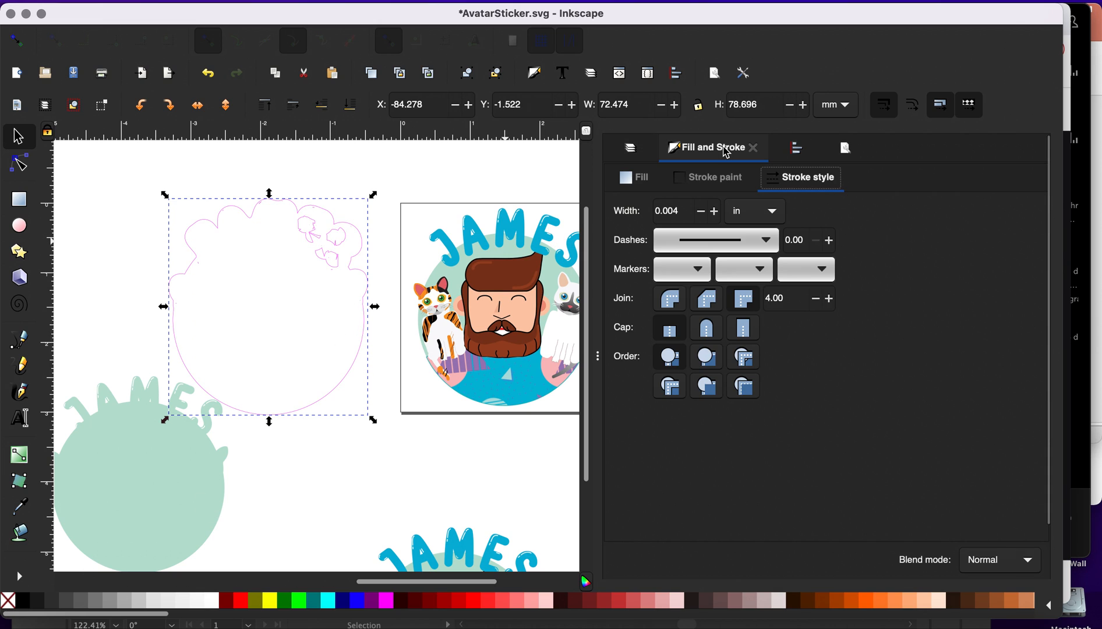
click(714, 211)
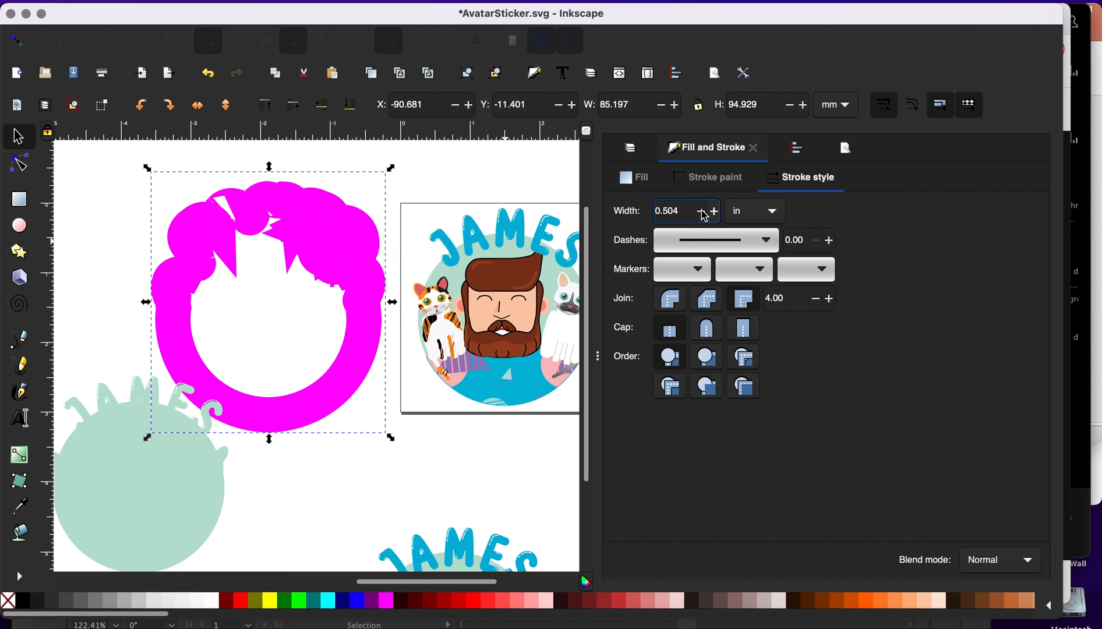
click(703, 211)
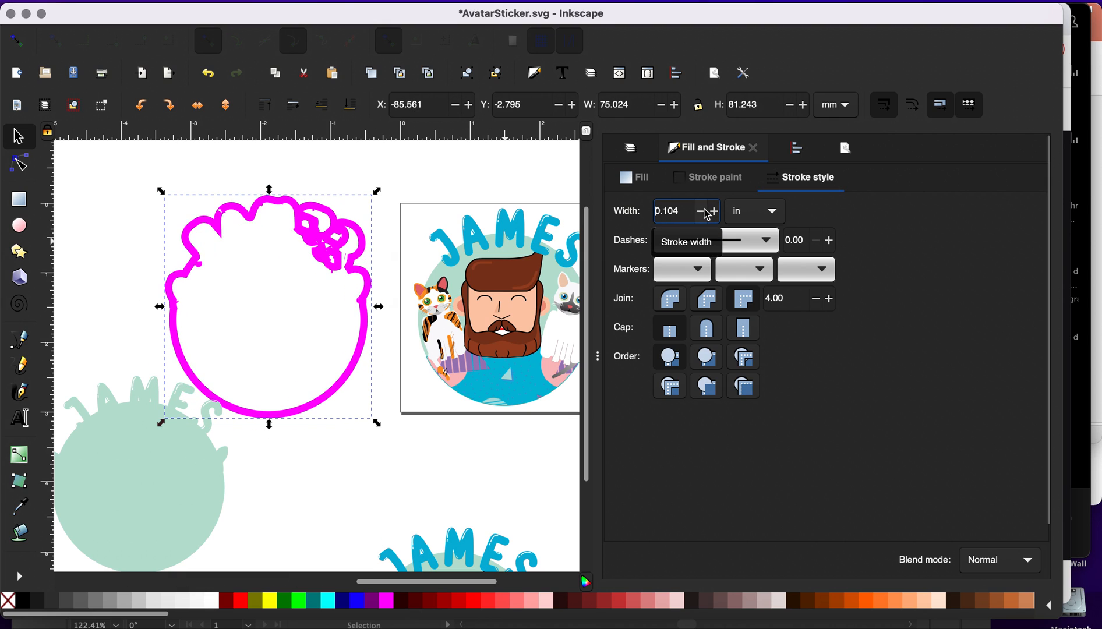
click(750, 240)
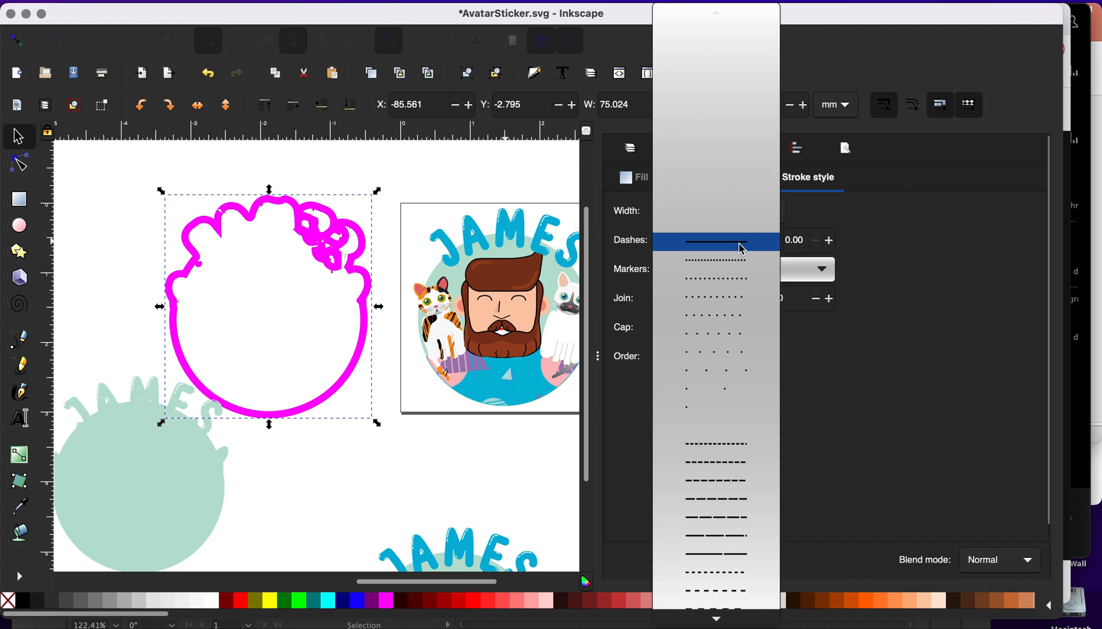
click(732, 269)
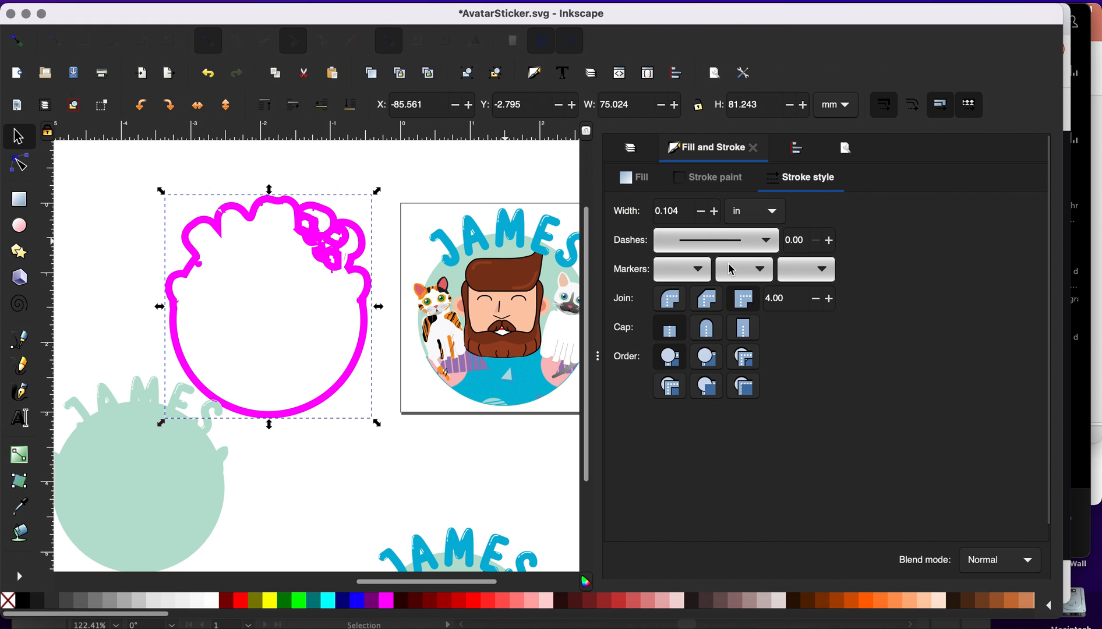
Step: Reduce the border outline's stroke width to 0.515 px
click(770, 214)
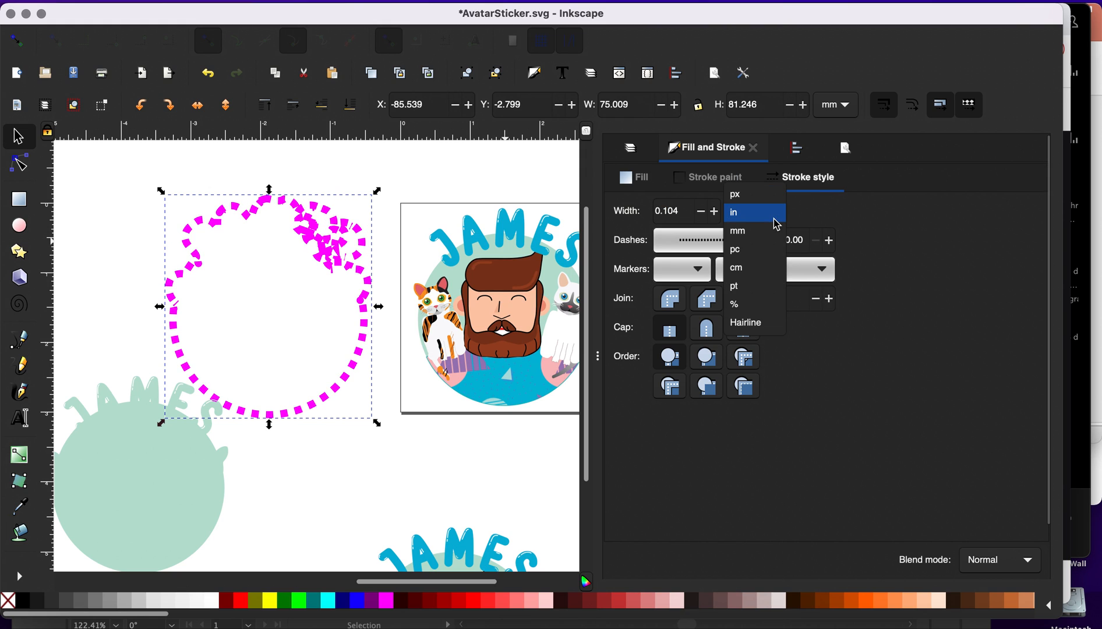
click(699, 217)
click(700, 215)
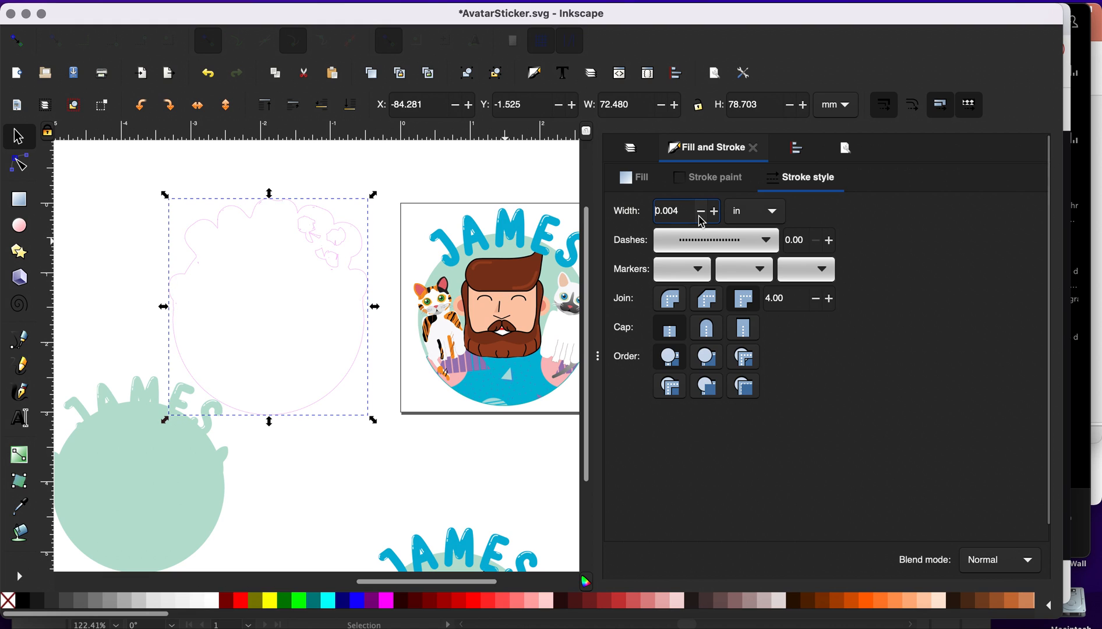
click(744, 213)
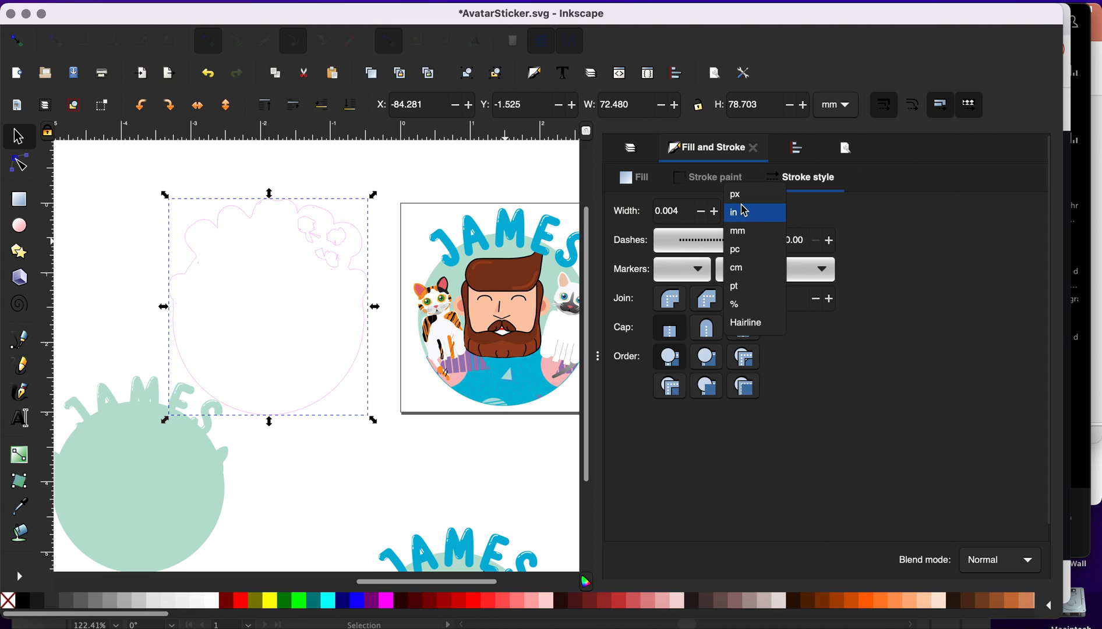
click(736, 196)
click(714, 211)
click(714, 211)
click(714, 211)
click(714, 211)
click(714, 211)
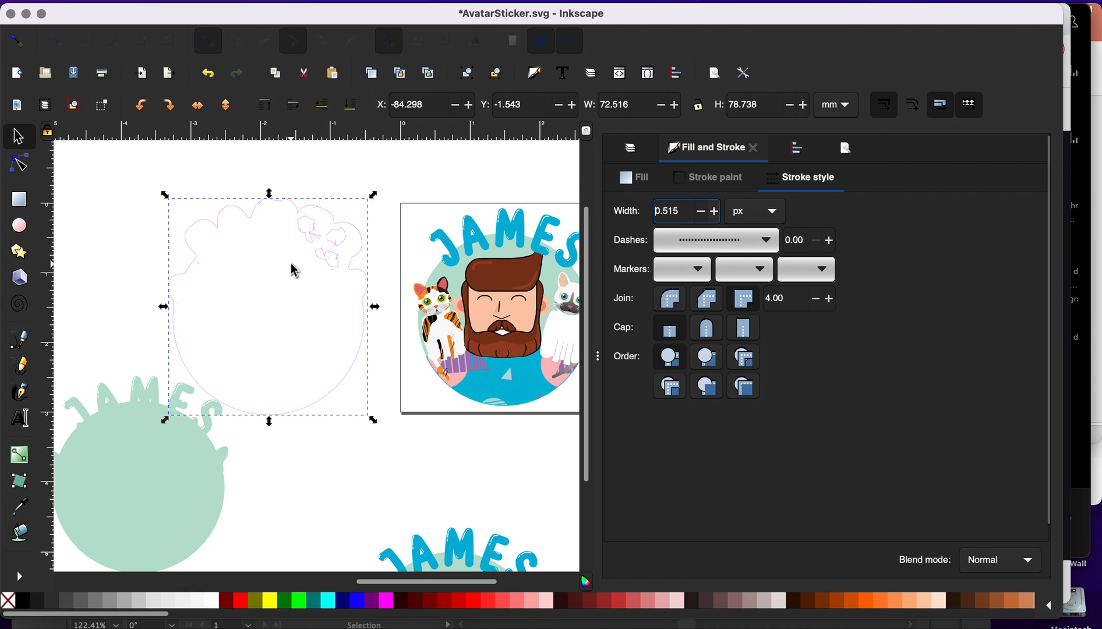
Step: Change the dotted border outline's stroke colour from magenta to light gray
scroll(291, 263, up, 4)
scroll(292, 263, up, 6)
scroll(292, 263, right, 6)
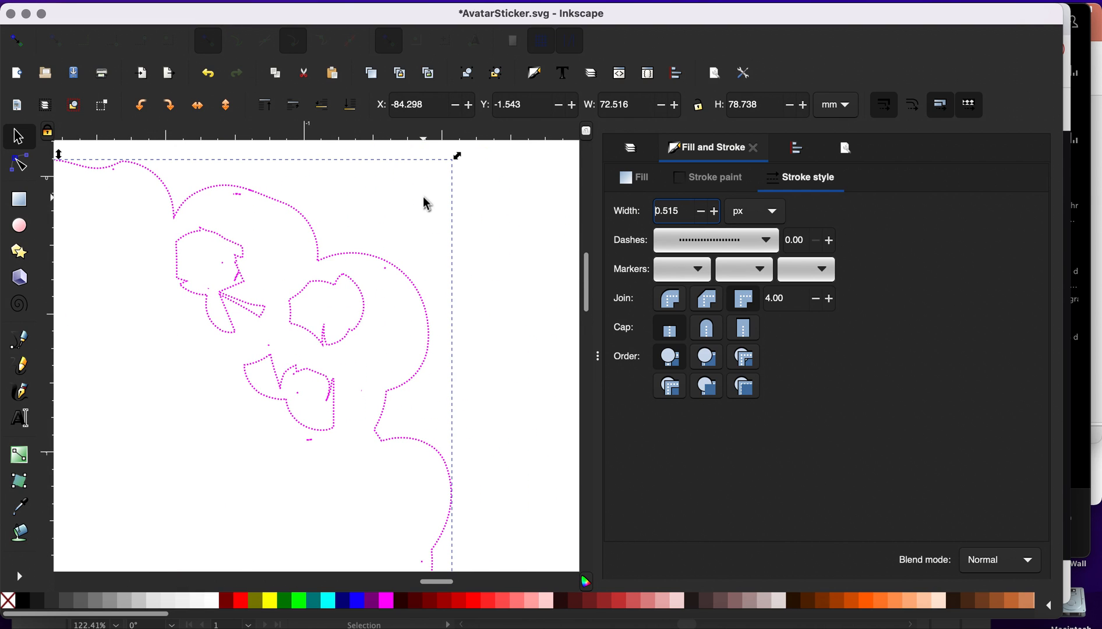
shift+click(159, 604)
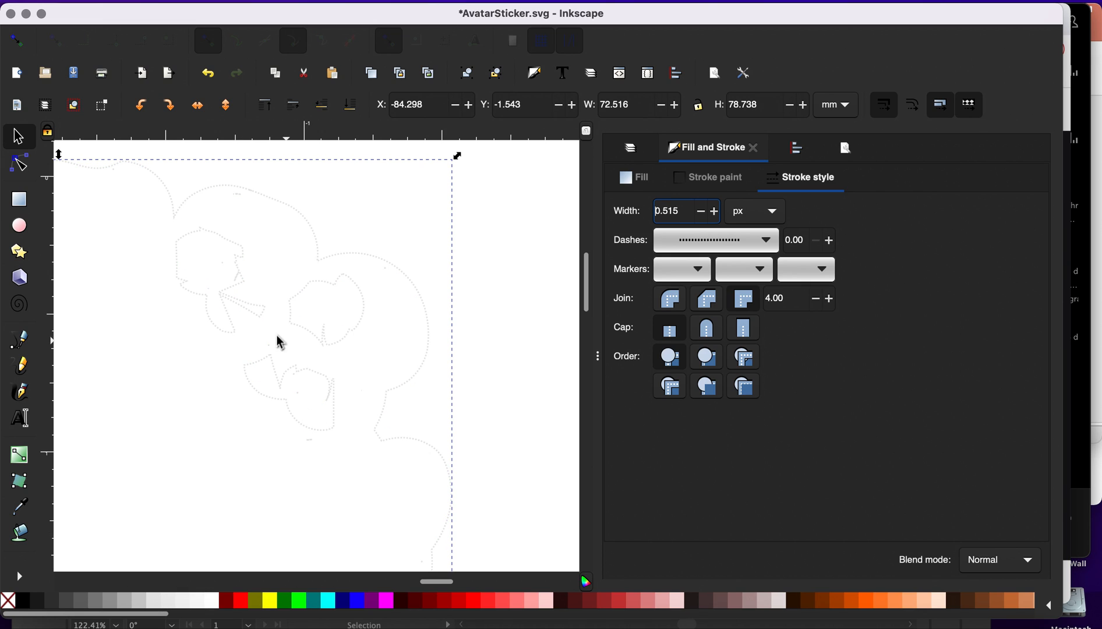
scroll(230, 360, down, 4)
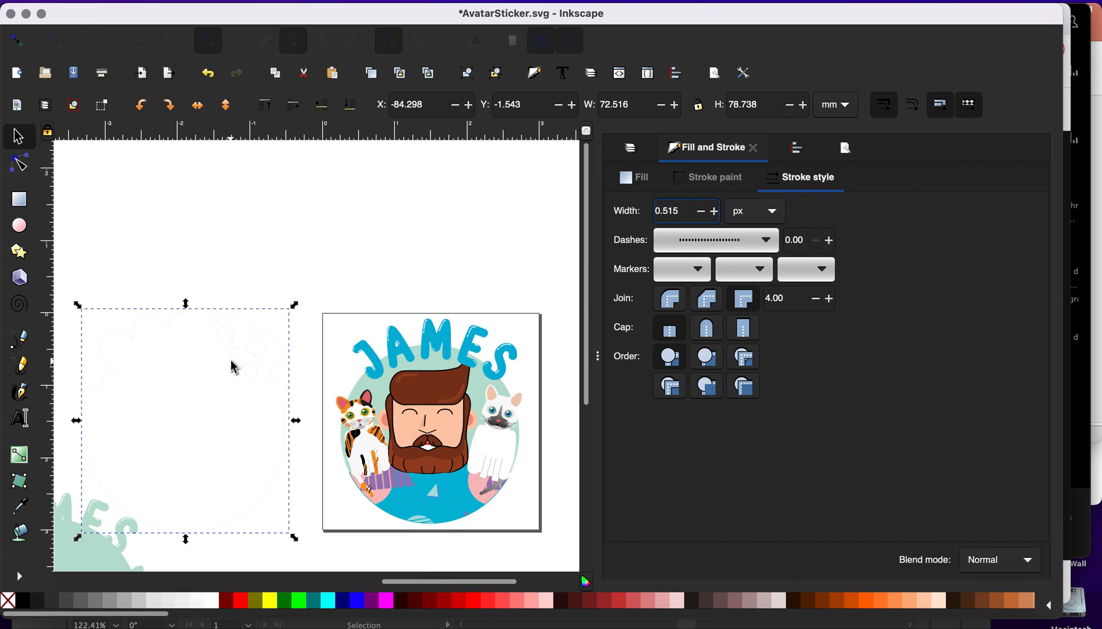
scroll(229, 400, down, 2)
scroll(229, 401, right, 3)
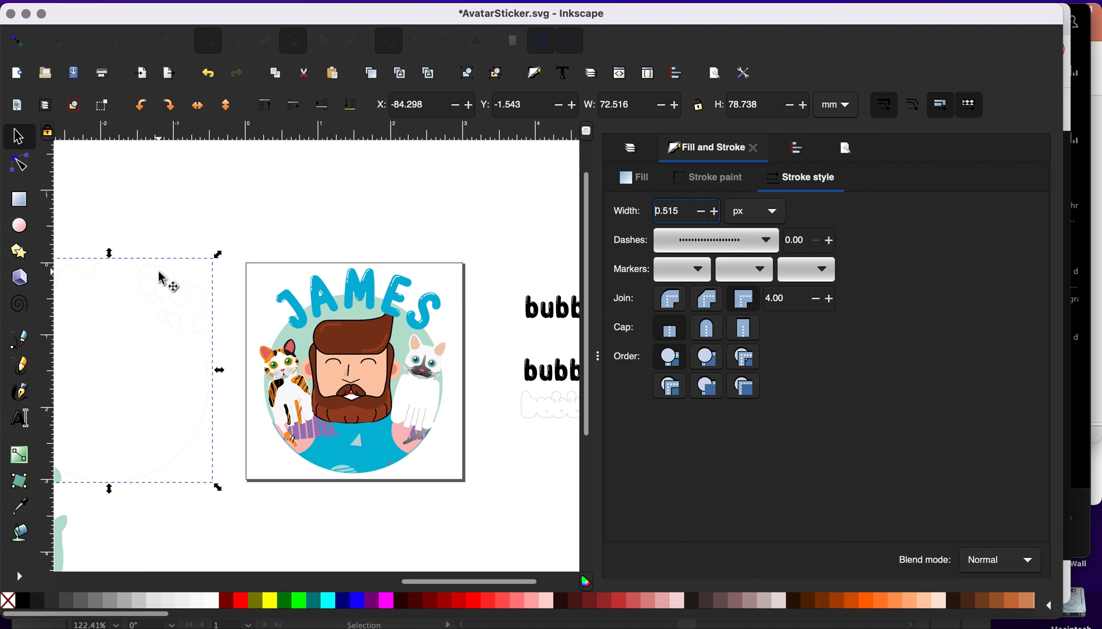
click(318, 289)
drag(308, 290, 332, 291)
key(ctrl+z)
Step: Move the dotted outline over the sticker artwork on the page and nudge it to X 1.732 mm, Y -0.766 mm
scroll(182, 248, left, 5)
scroll(182, 248, down, 2)
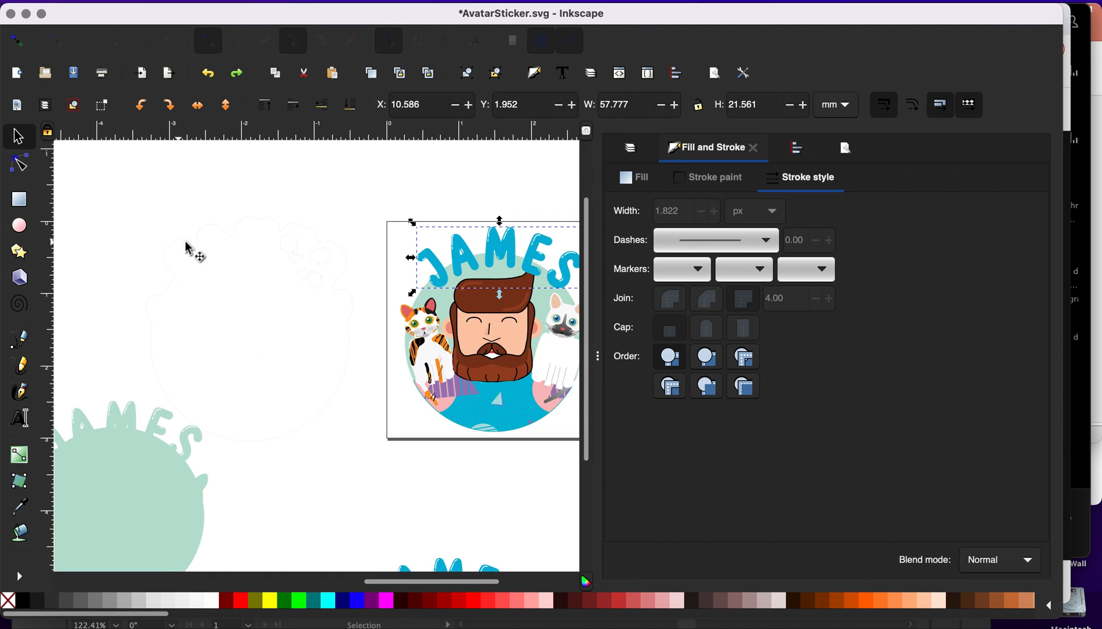
click(201, 248)
mouse_move(266, 238)
mouse_down()
mouse_move(463, 250)
mouse_move(453, 249)
mouse_up()
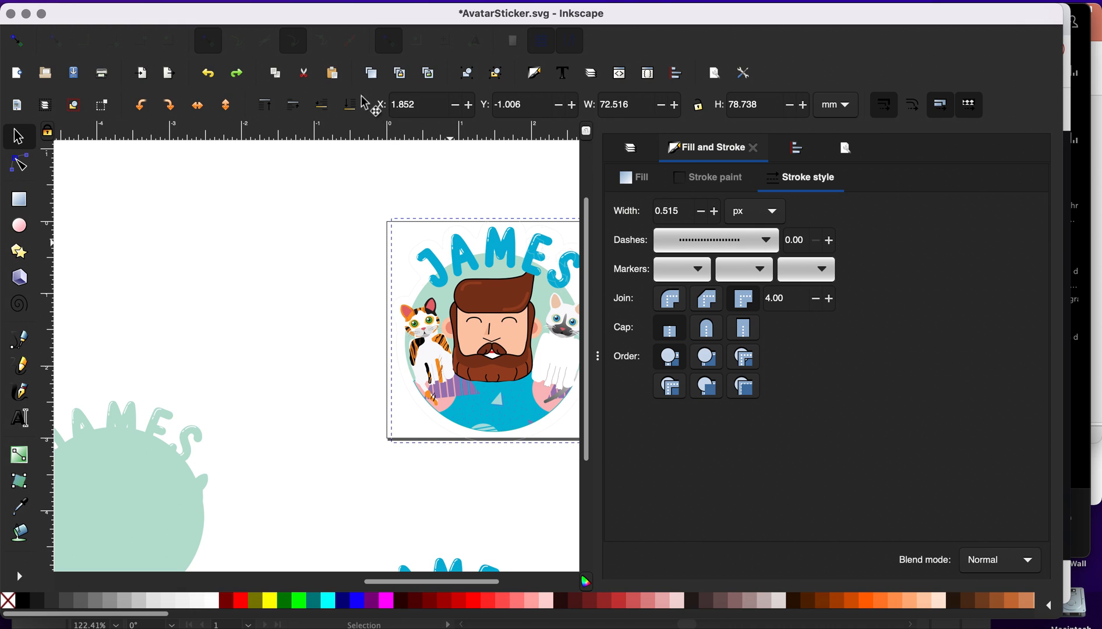
scroll(460, 259, right, 5)
scroll(484, 266, up, 5)
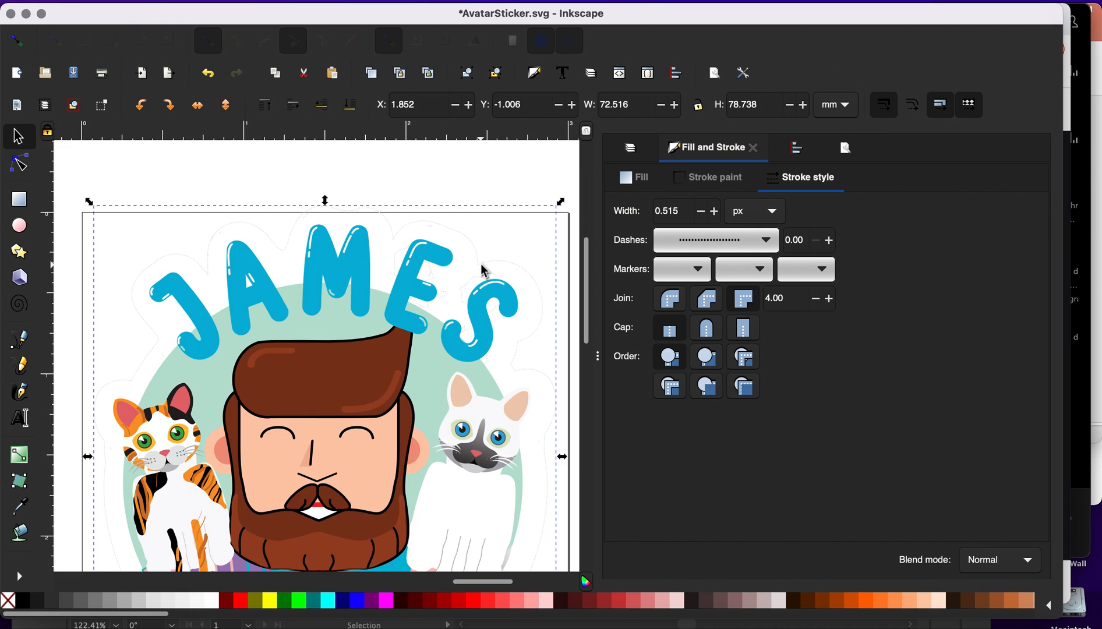
scroll(484, 245, down, 1)
scroll(484, 245, right, 1)
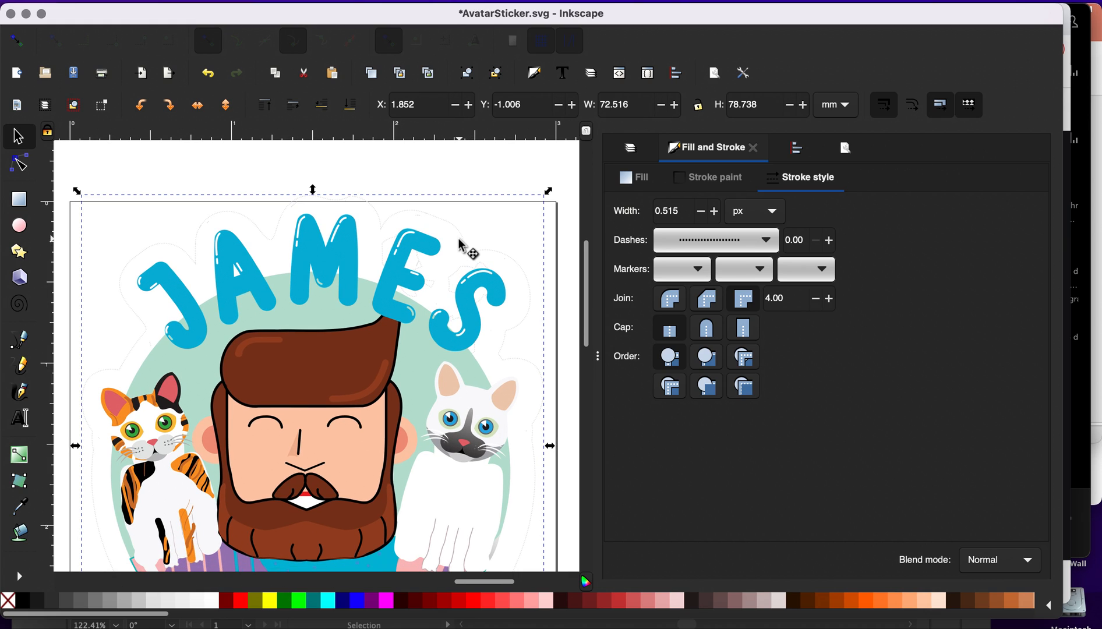
drag(460, 246, 459, 246)
Step: Scale the dotted outline down around its centre to about 69.4 mm wide and 75.35 mm high
scroll(527, 334, down, 15)
scroll(527, 335, right, 3)
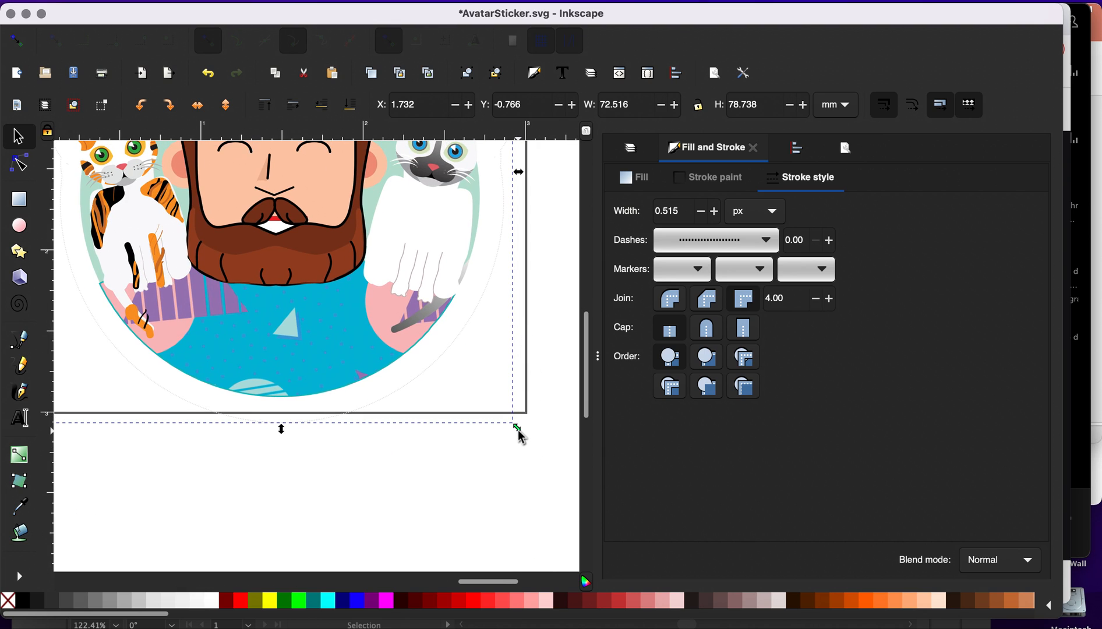
drag(515, 432, 510, 428)
scroll(512, 427, up, 10)
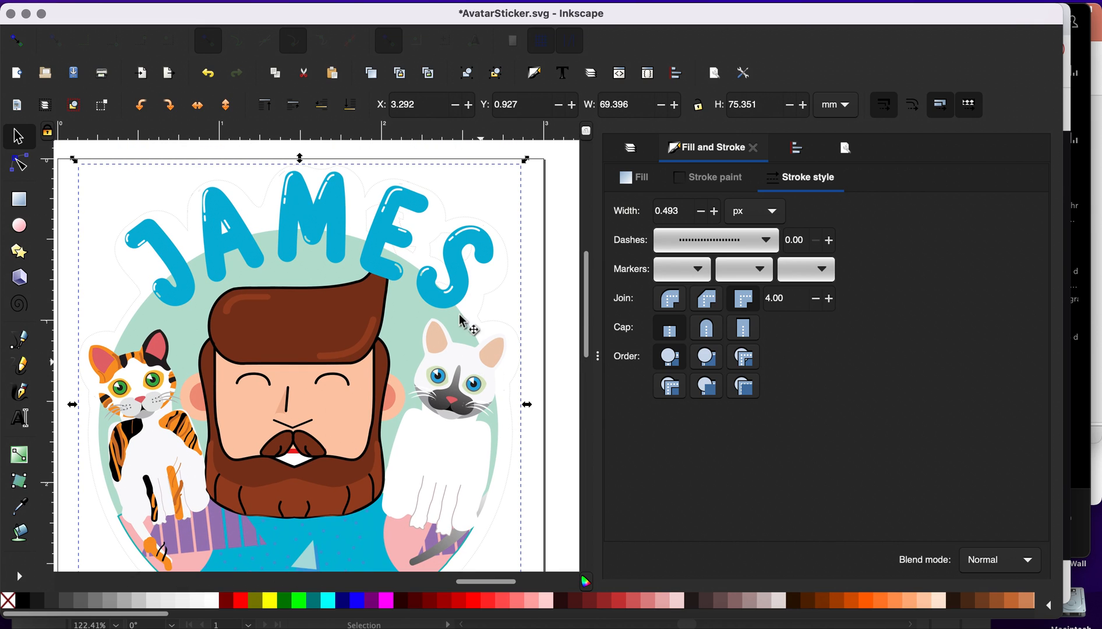
Step: Examine the dotted outline around the letters M, E and S, including the leftover pieces inside the border
scroll(443, 282, up, 2)
scroll(442, 282, up, 4)
scroll(442, 282, right, 3)
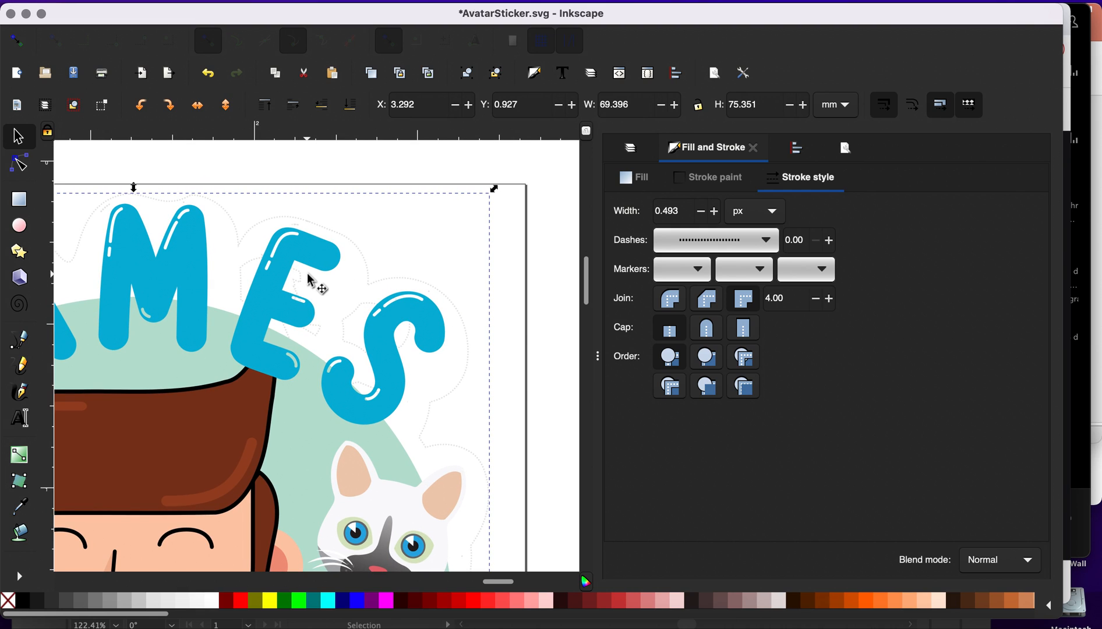
scroll(308, 283, up, 2)
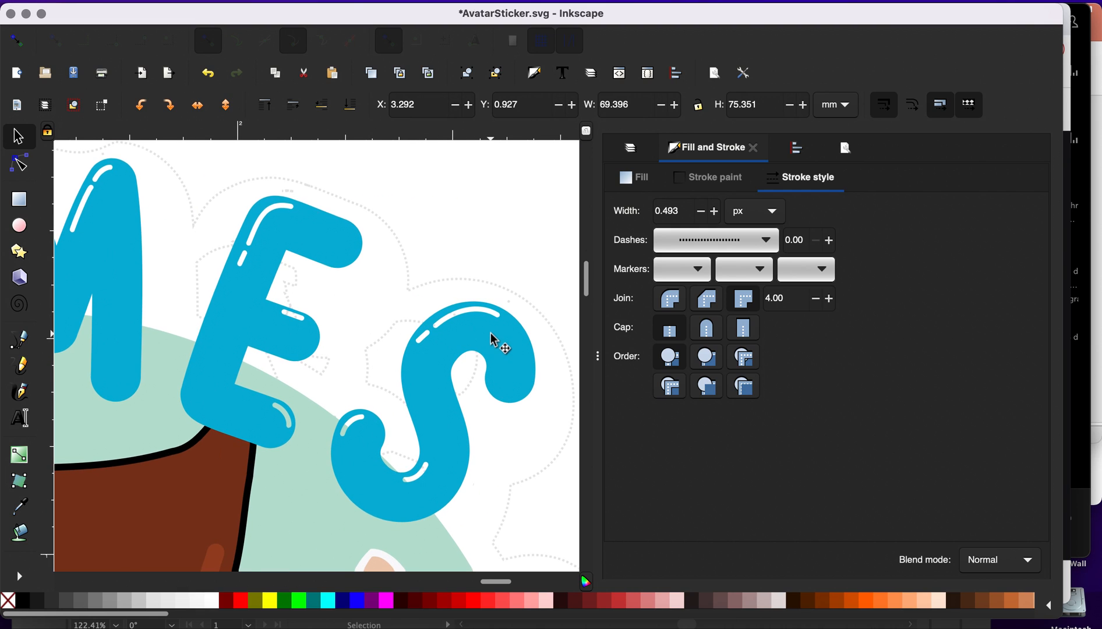
scroll(497, 344, down, 4)
scroll(430, 193, up, 4)
scroll(429, 192, left, 2)
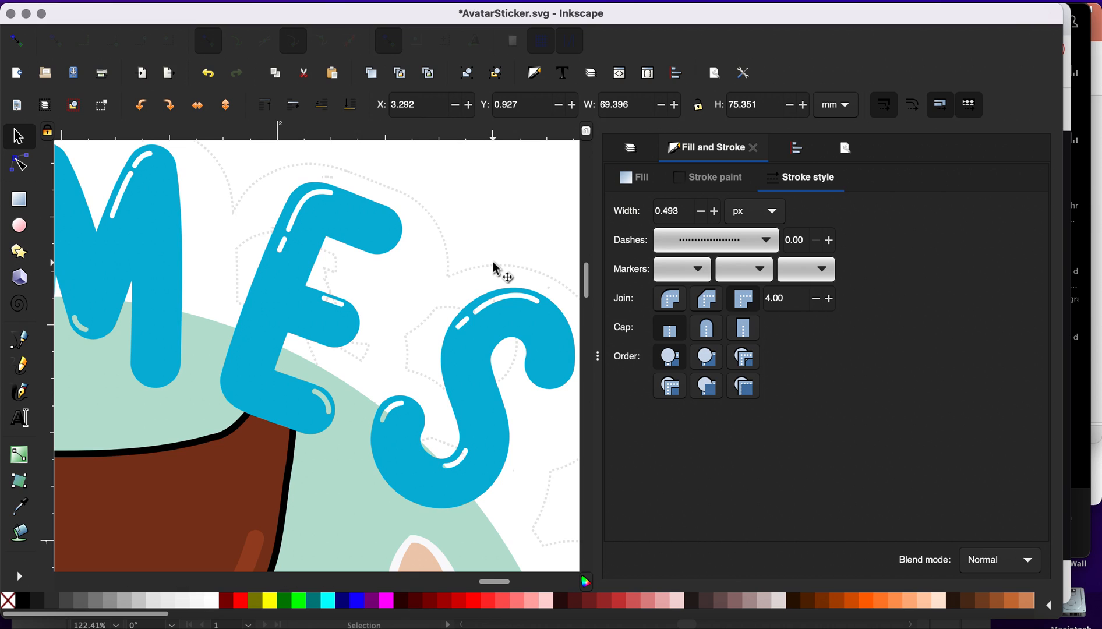
scroll(496, 269, right, 10)
scroll(498, 269, left, 10)
scroll(498, 269, down, 5)
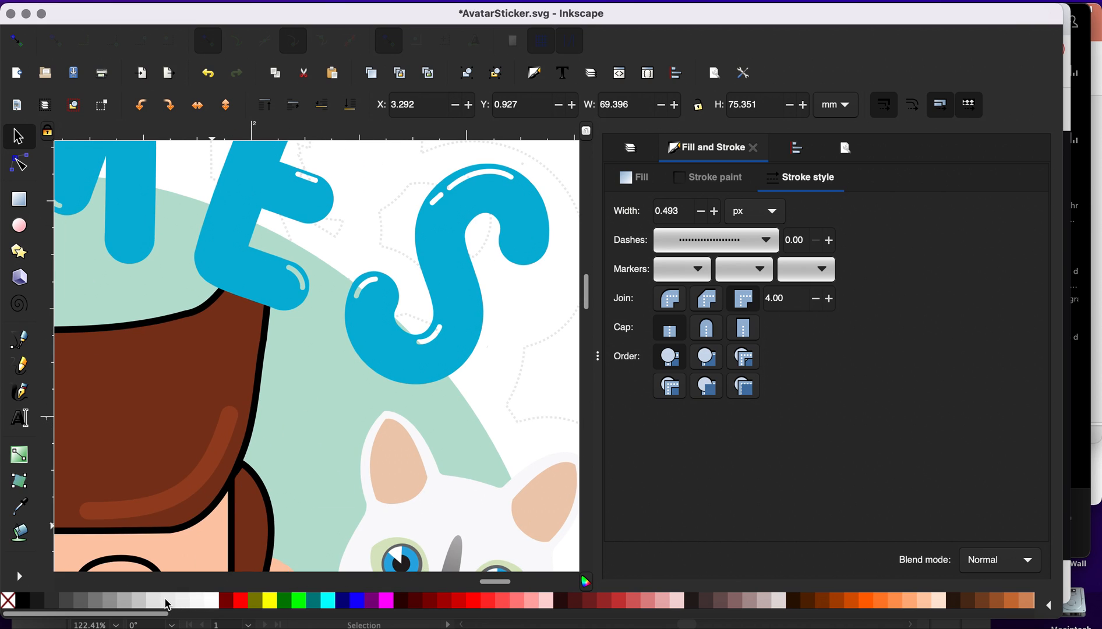
scroll(379, 338, up, 5)
scroll(379, 338, left, 5)
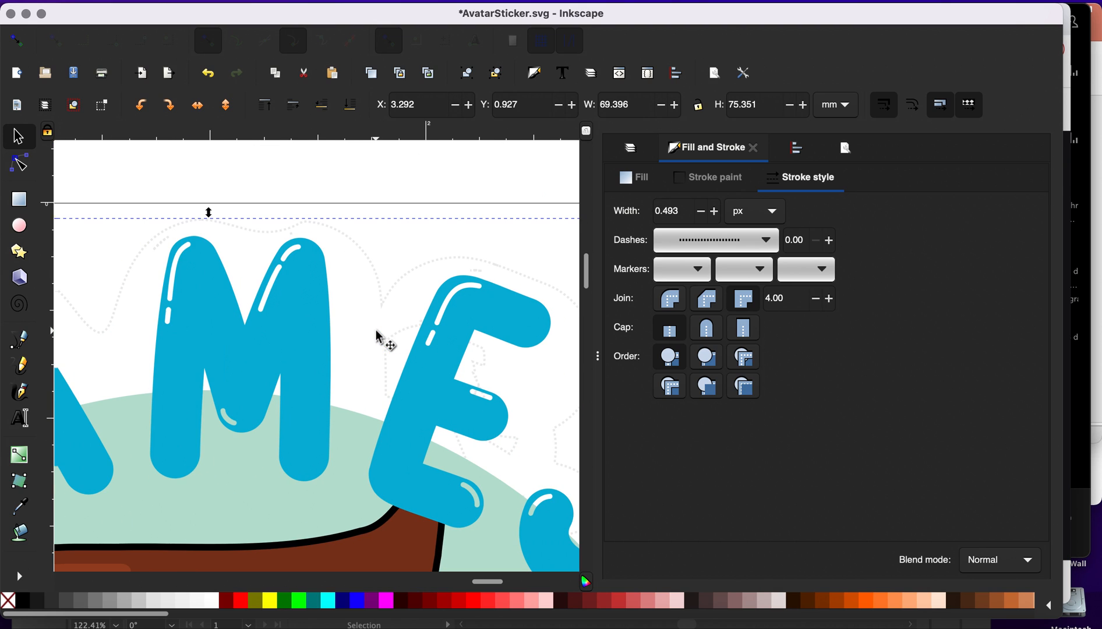
Step: Examine how the dotted outline fits around the letter J, the cats and the circle's lower edge
scroll(265, 286, down, 5)
scroll(265, 286, left, 5)
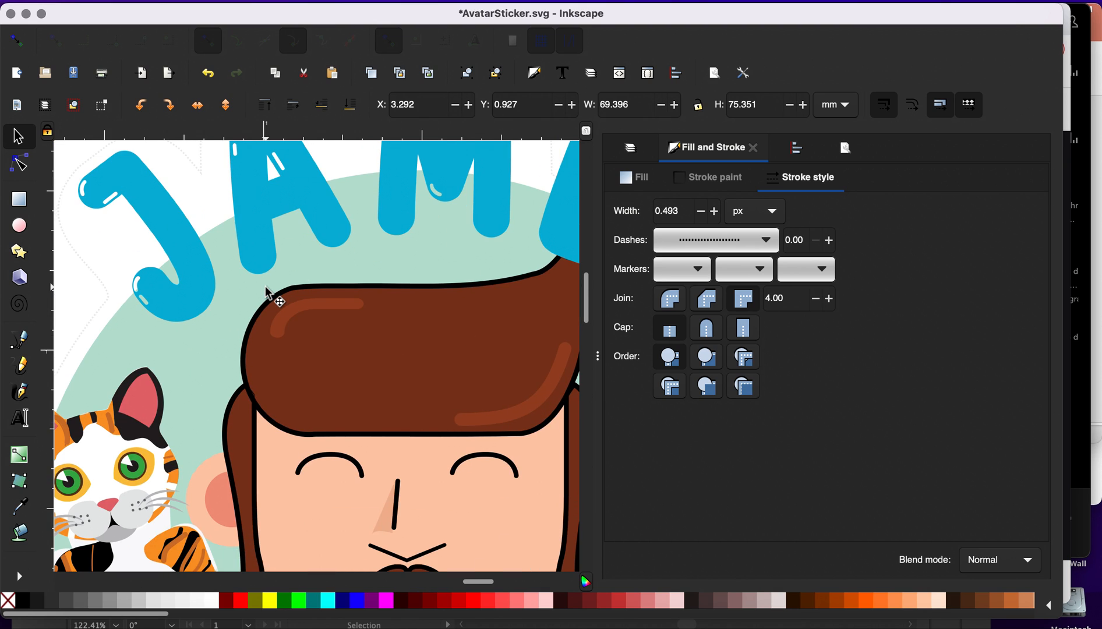
scroll(265, 286, left, 3)
scroll(265, 286, down, 2)
scroll(264, 286, down, 5)
scroll(265, 286, right, 4)
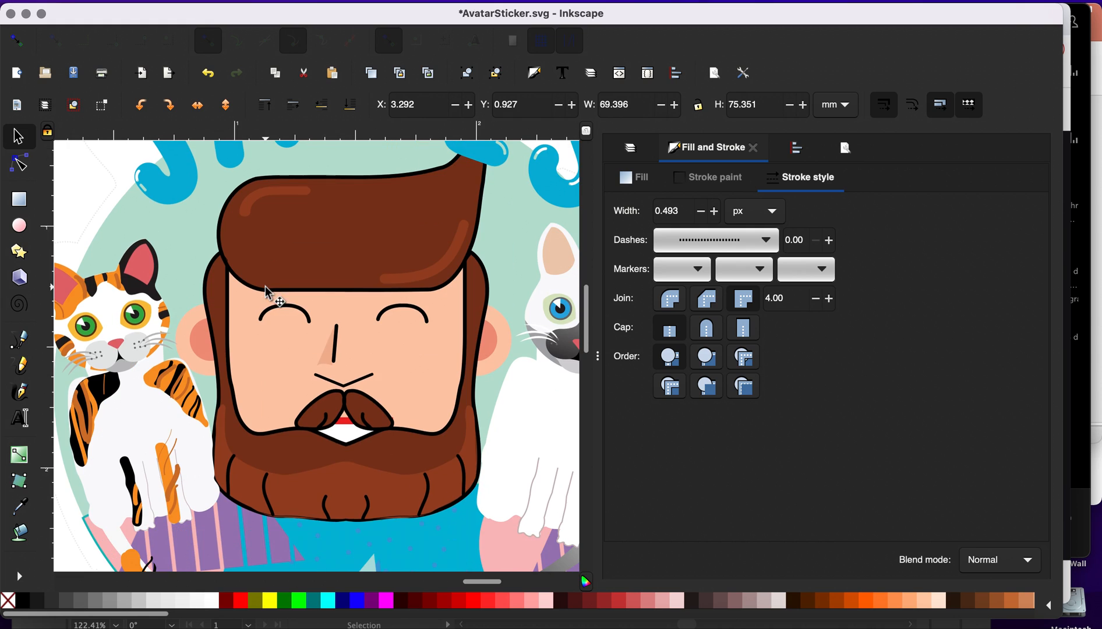
scroll(356, 238, down, 2)
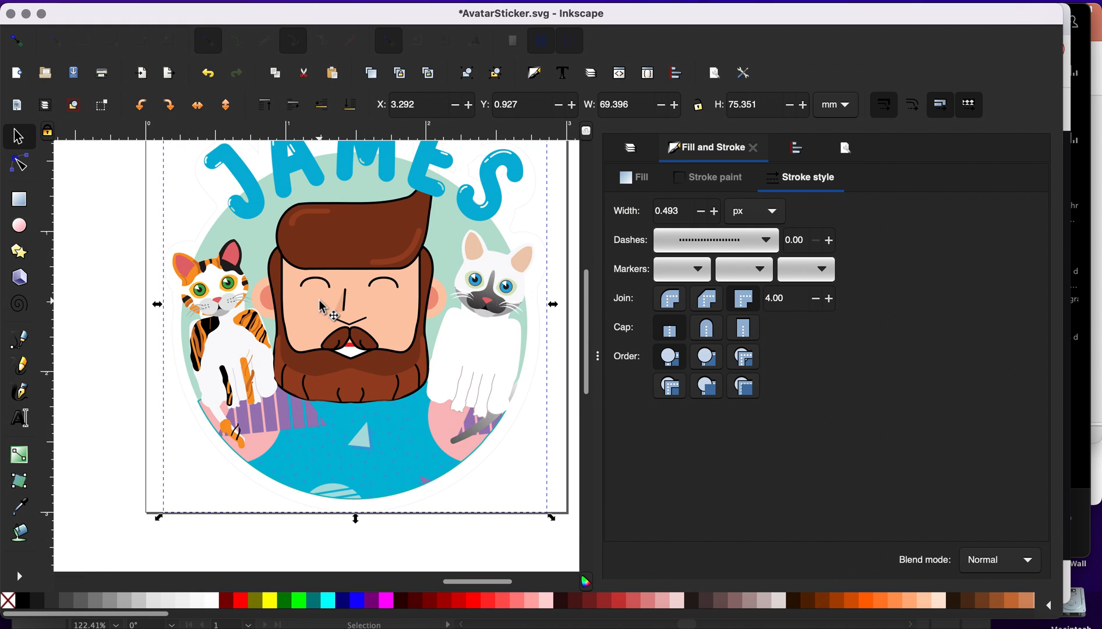
scroll(318, 259, up, 3)
scroll(317, 260, right, 1)
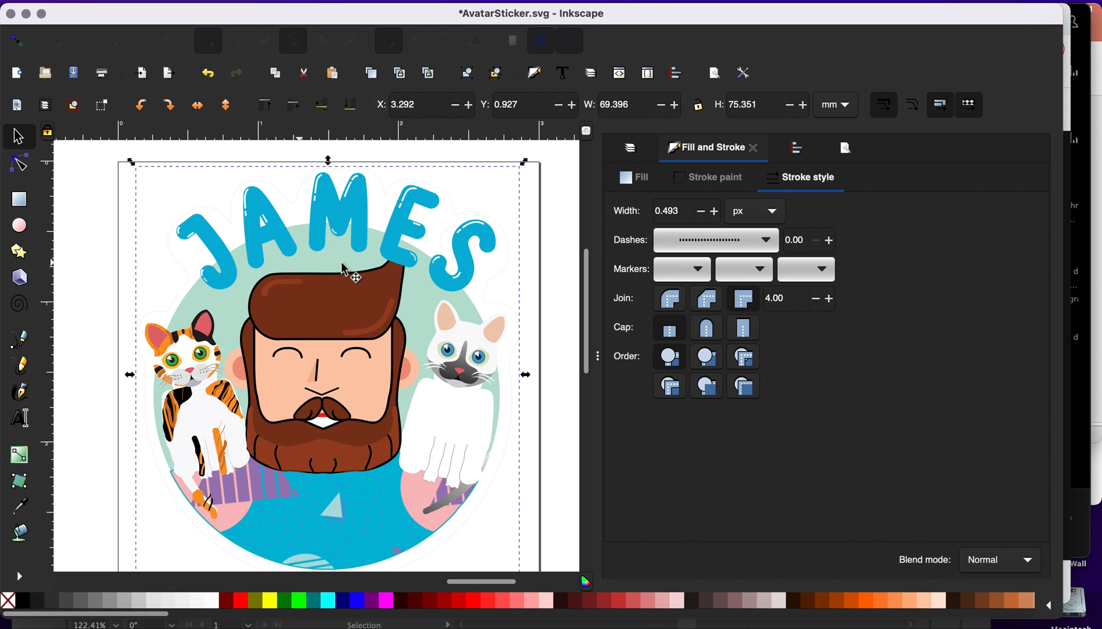